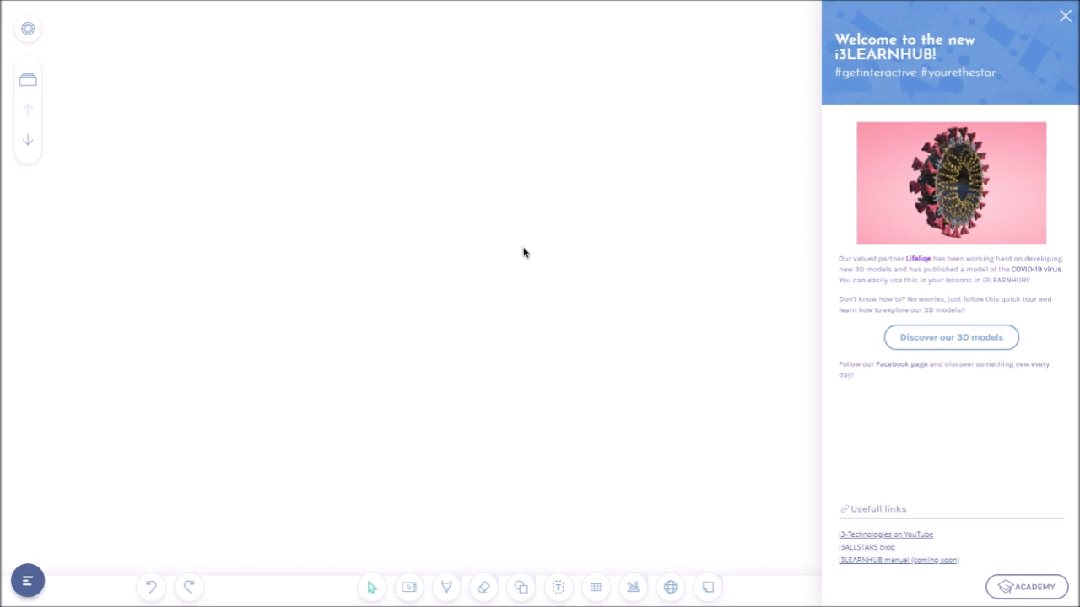
Close the welcome news panel and show the main menu with New, Open, Save, Import and Export
click(28, 580)
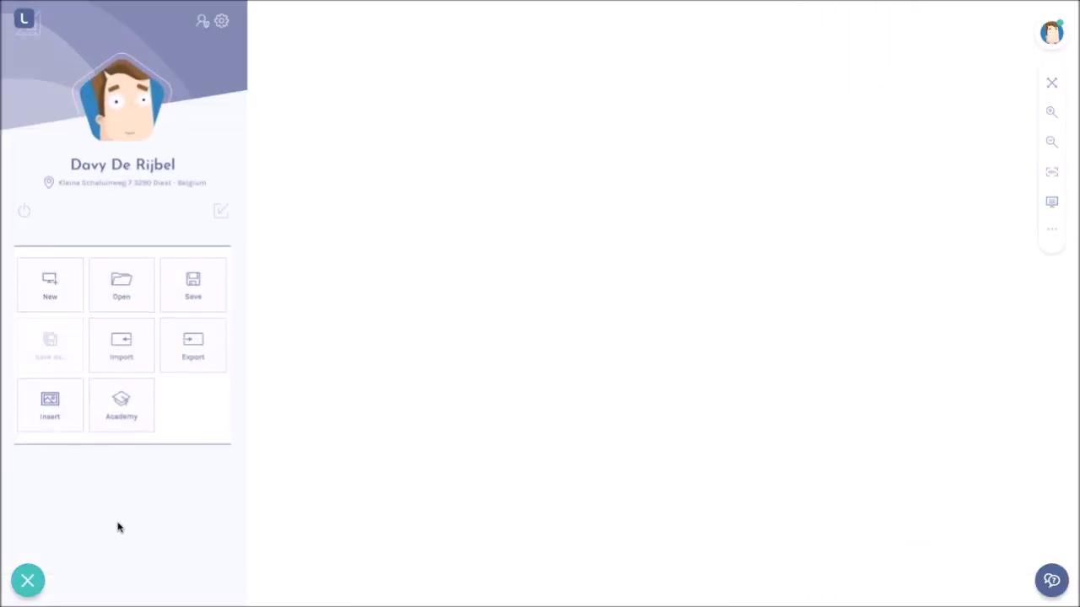
Load 'The European Union' lesson from My content onto the whiteboard
click(120, 291)
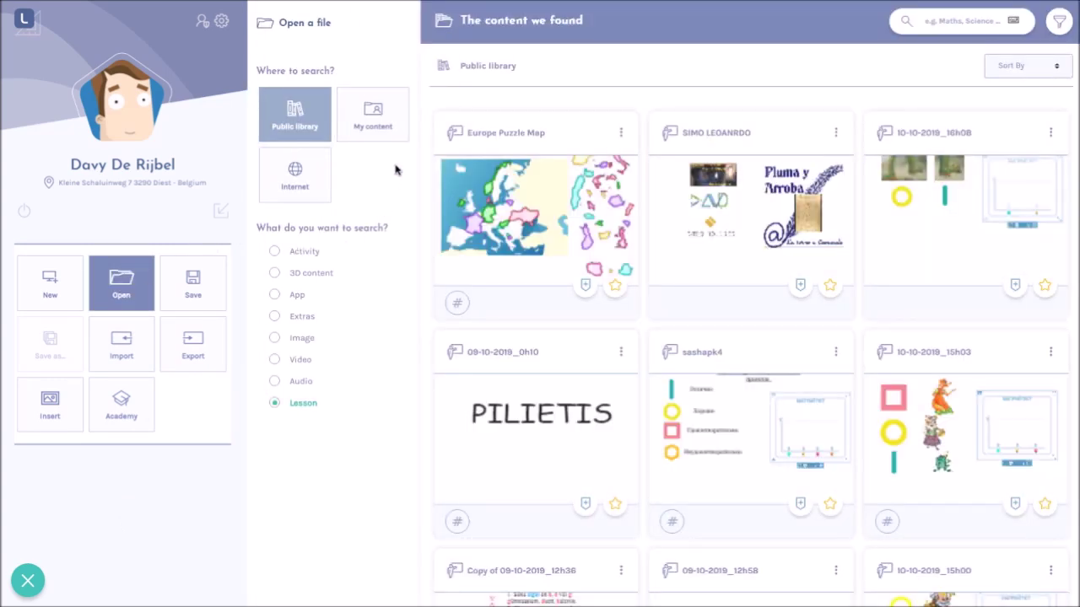
click(366, 129)
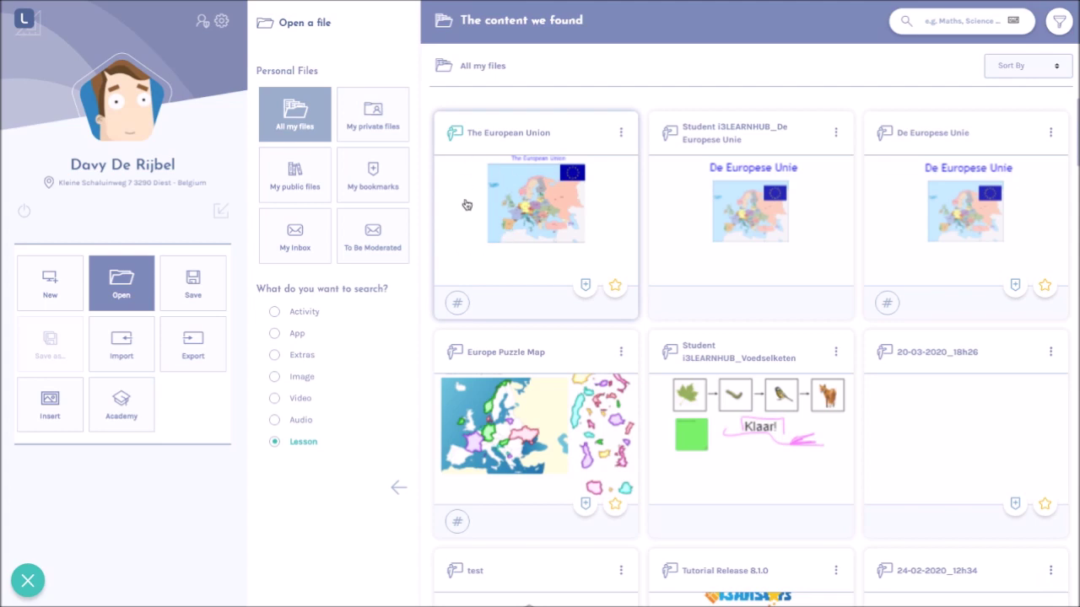
click(533, 194)
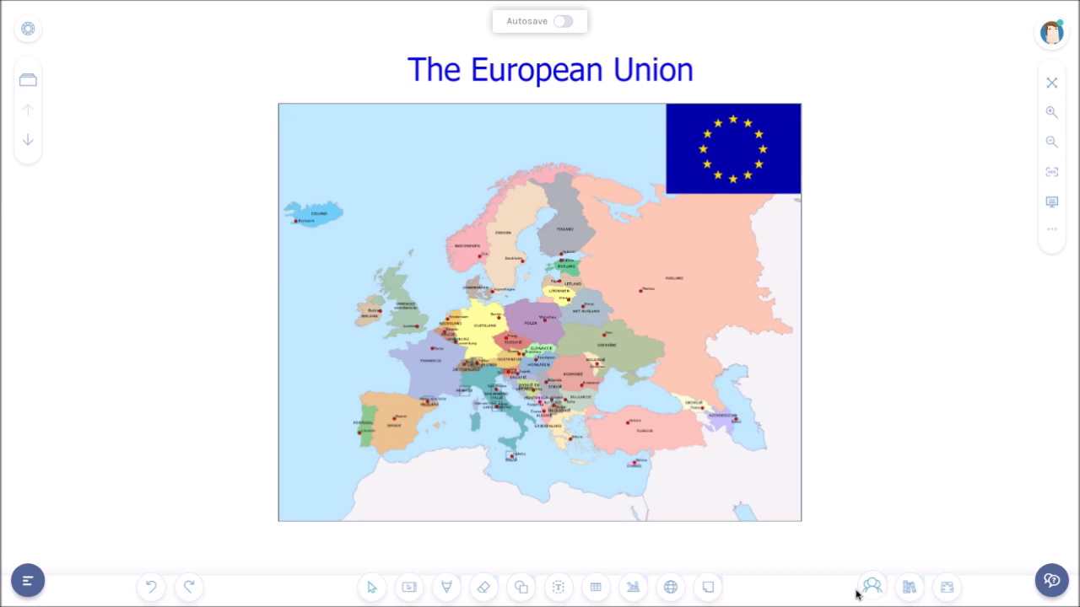
Start file sharing of the open lesson to Google Classroom
click(869, 589)
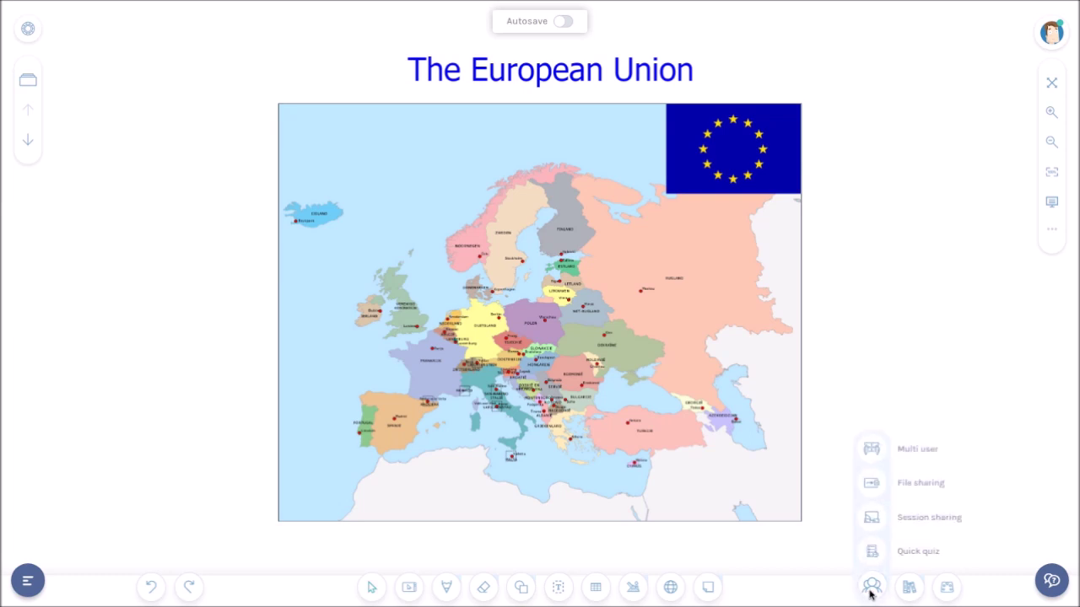
click(872, 486)
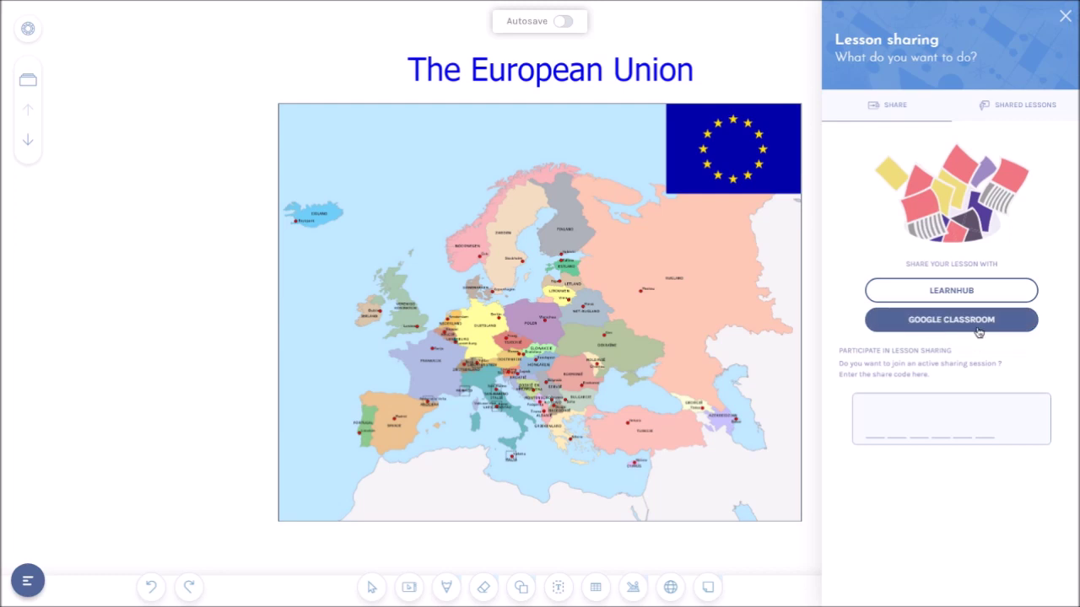
click(976, 322)
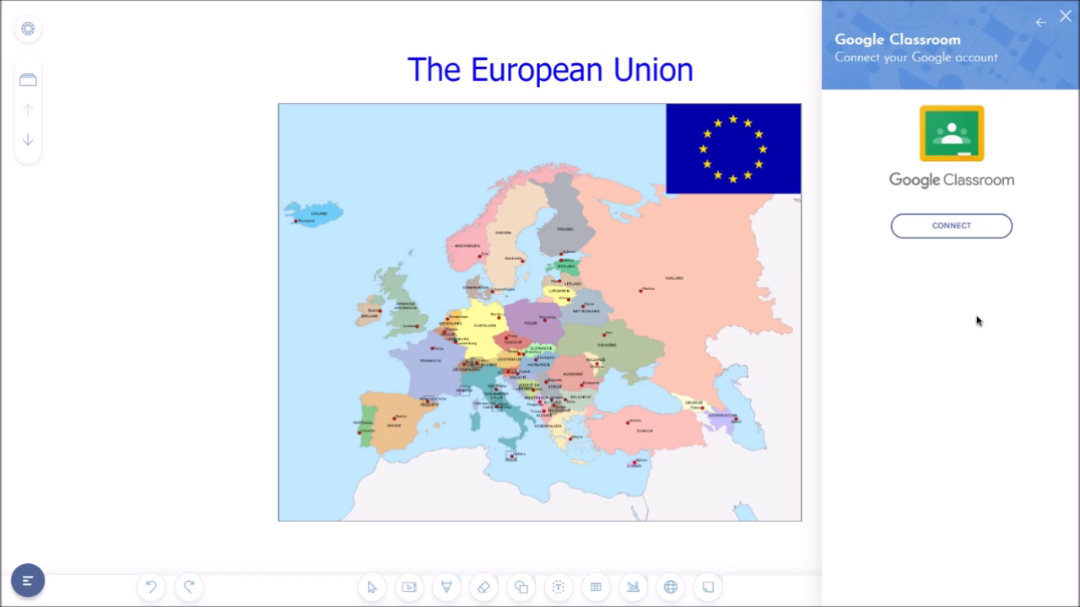
Connect the teacher's Google account, bypassing the unverified warning, and allow i3learnhub.com Classroom access
click(952, 226)
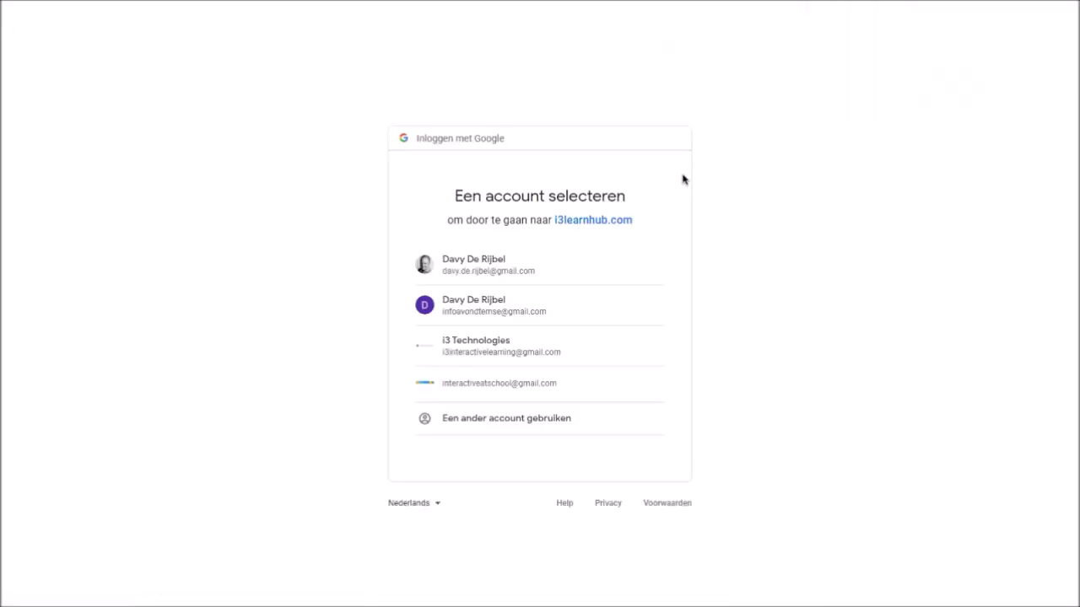
click(477, 270)
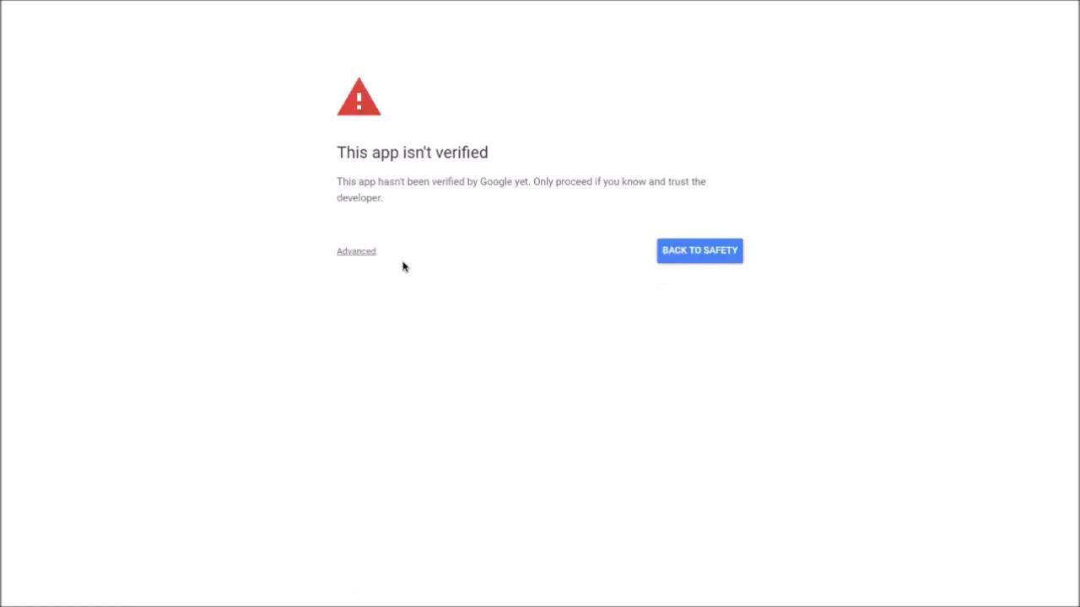
click(347, 252)
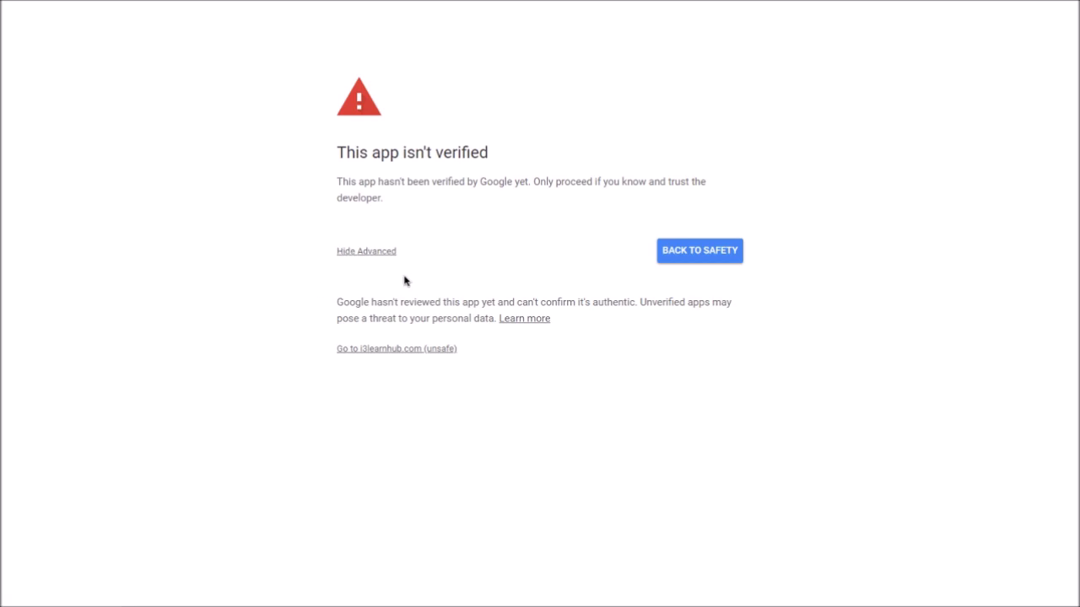
click(377, 349)
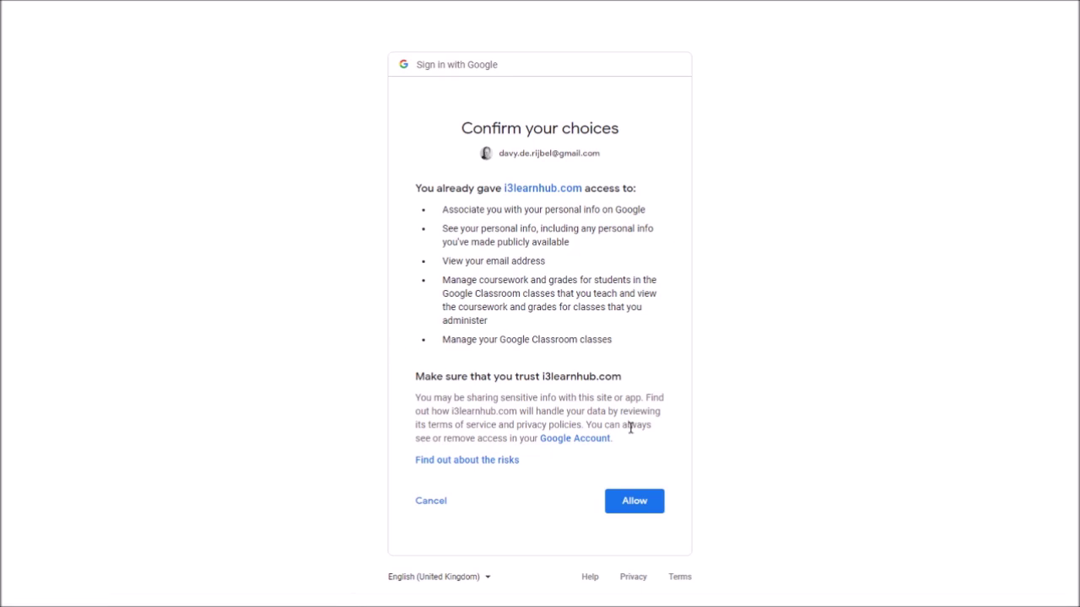
click(634, 501)
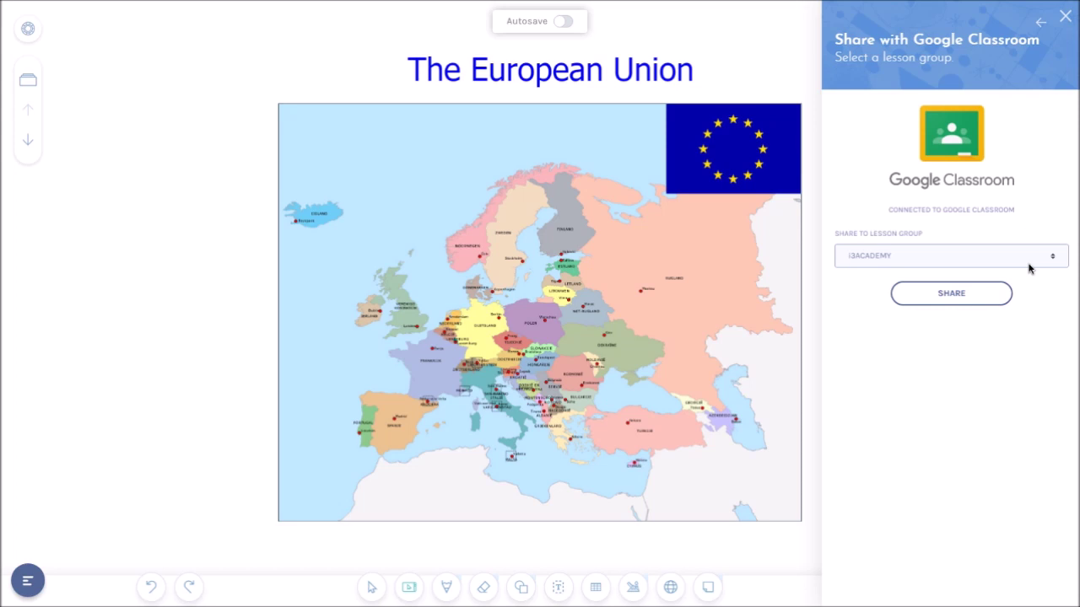
Choose lesson group i3ACADEMY and share the lesson to it
click(1029, 266)
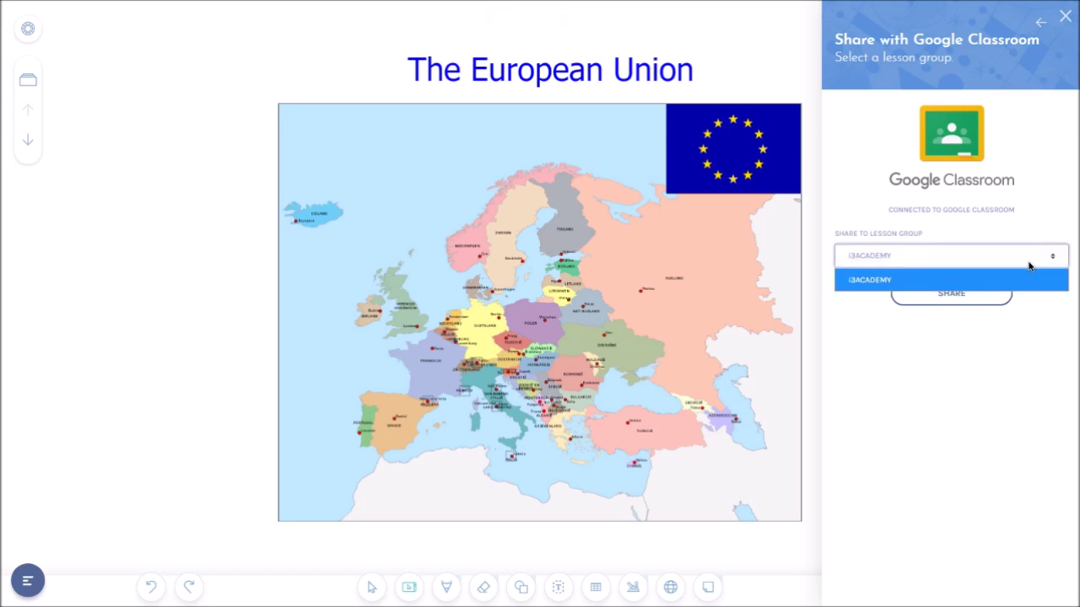
click(877, 285)
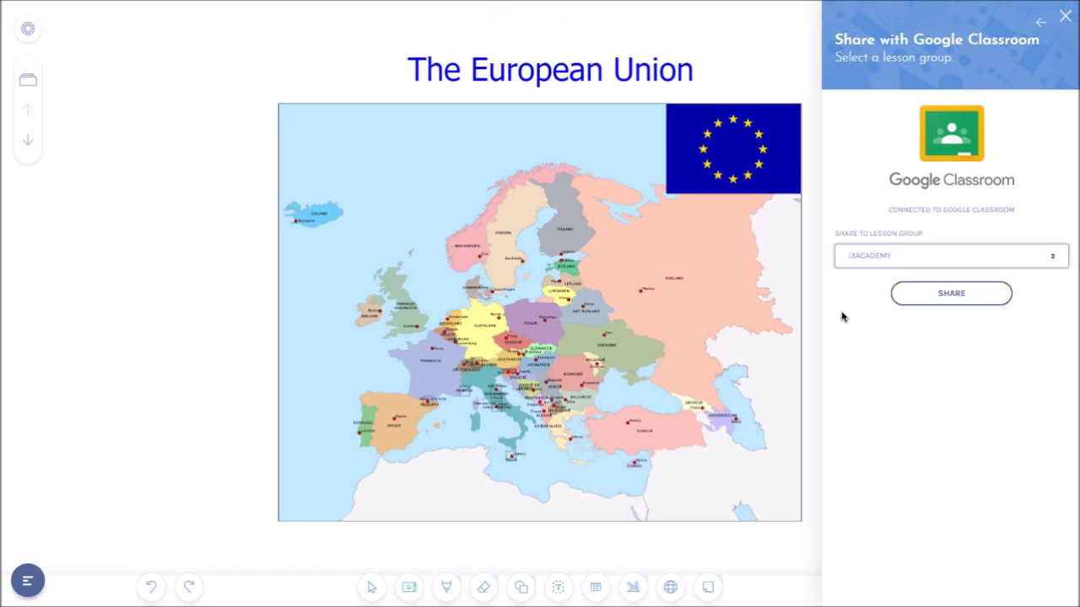
click(922, 294)
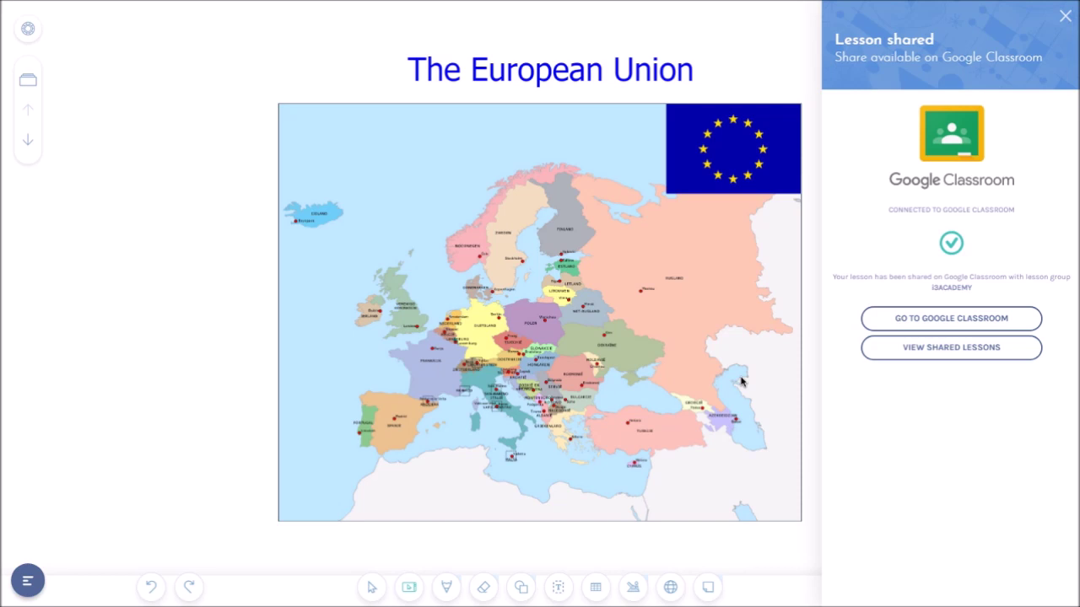
Review the Shared Lessons list, closing and reopening the panel to confirm The European Union appears
click(956, 357)
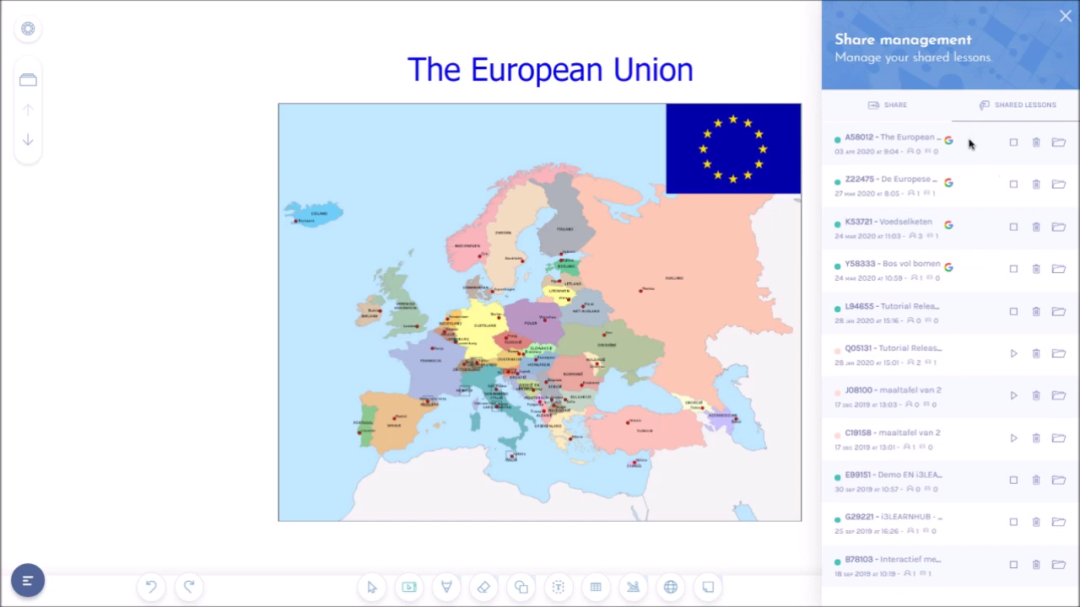
click(1063, 28)
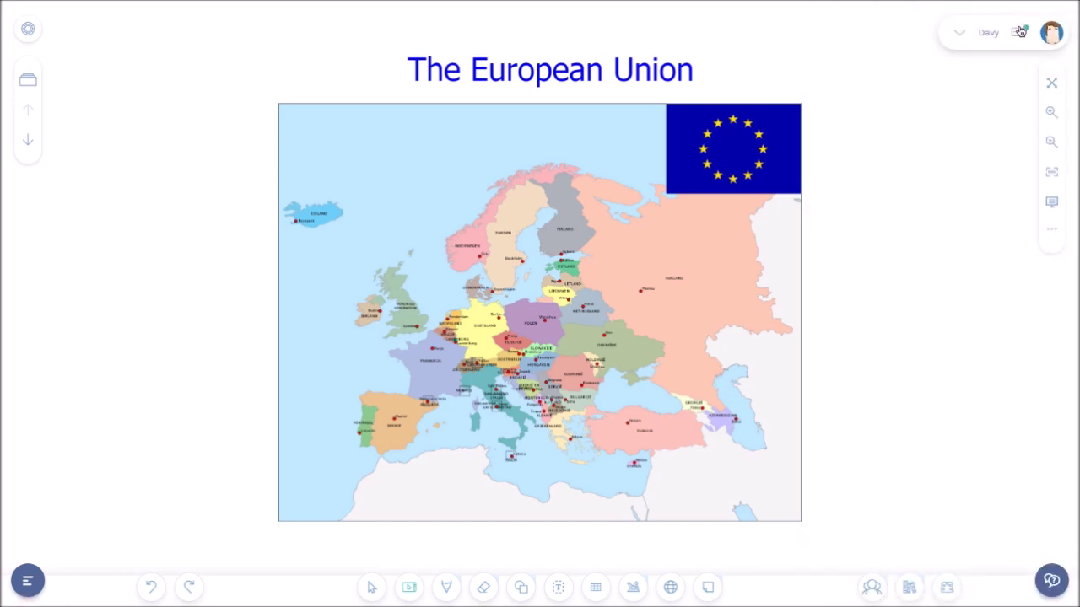
click(1021, 35)
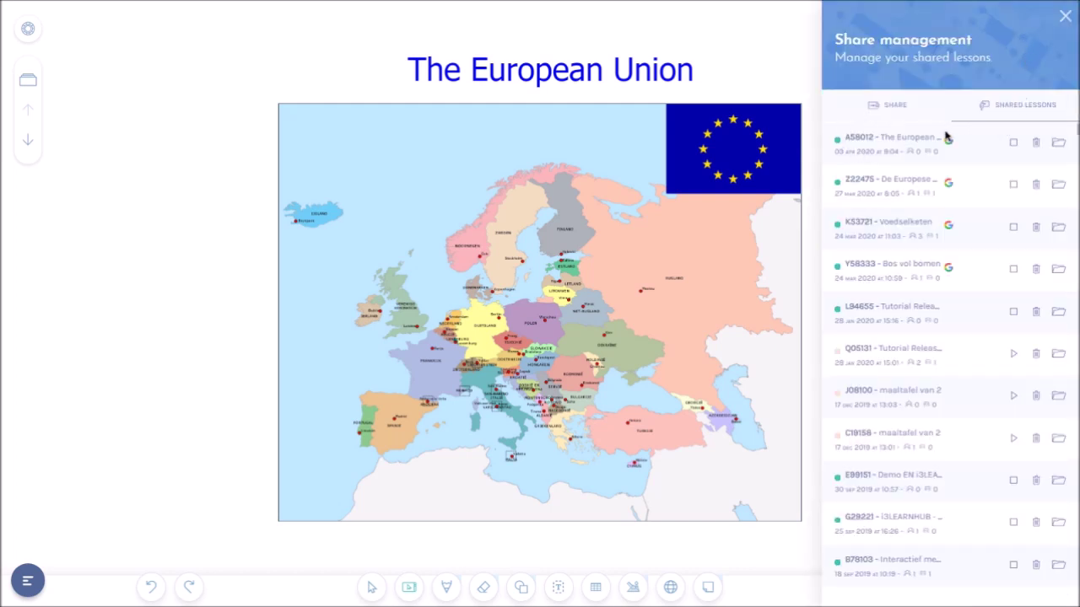
scroll(953, 243, down, 3)
scroll(956, 248, up, 3)
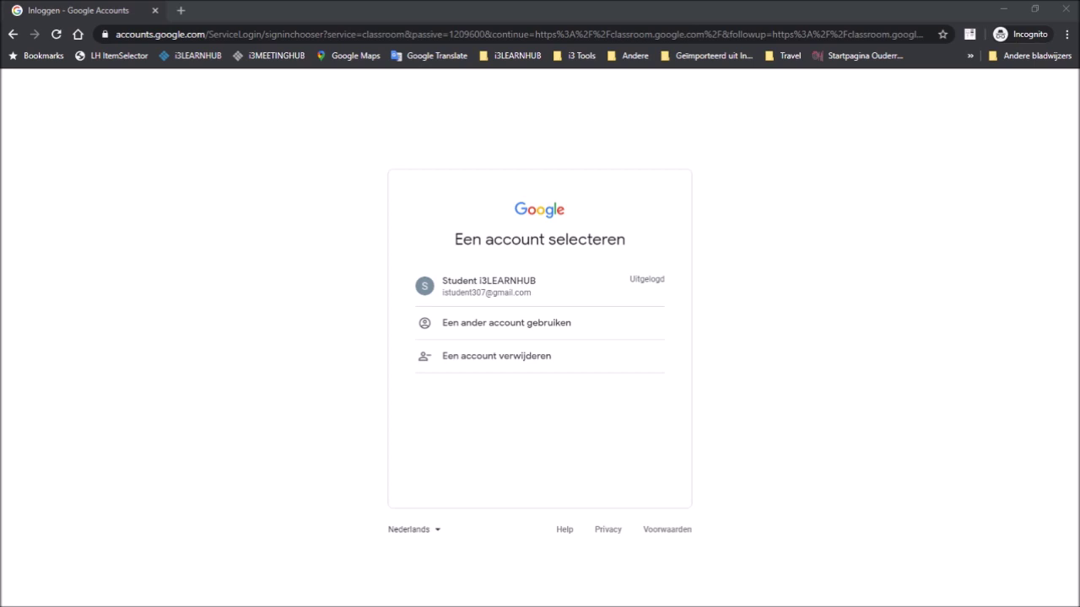
Choose the Student i3LEARNHUB account and enter its password
click(521, 284)
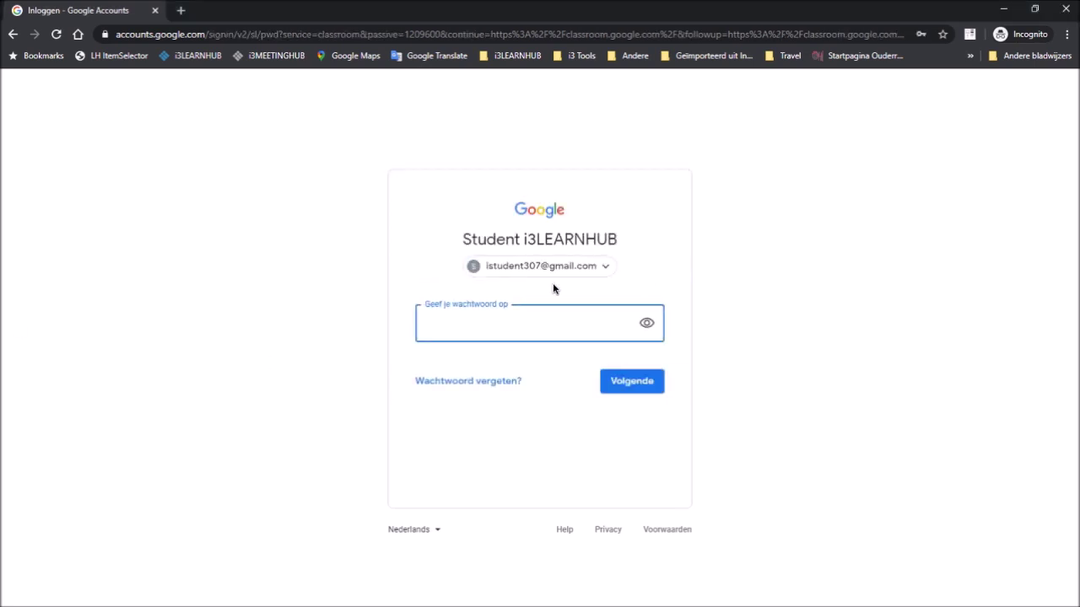
text(••••••••••••••)
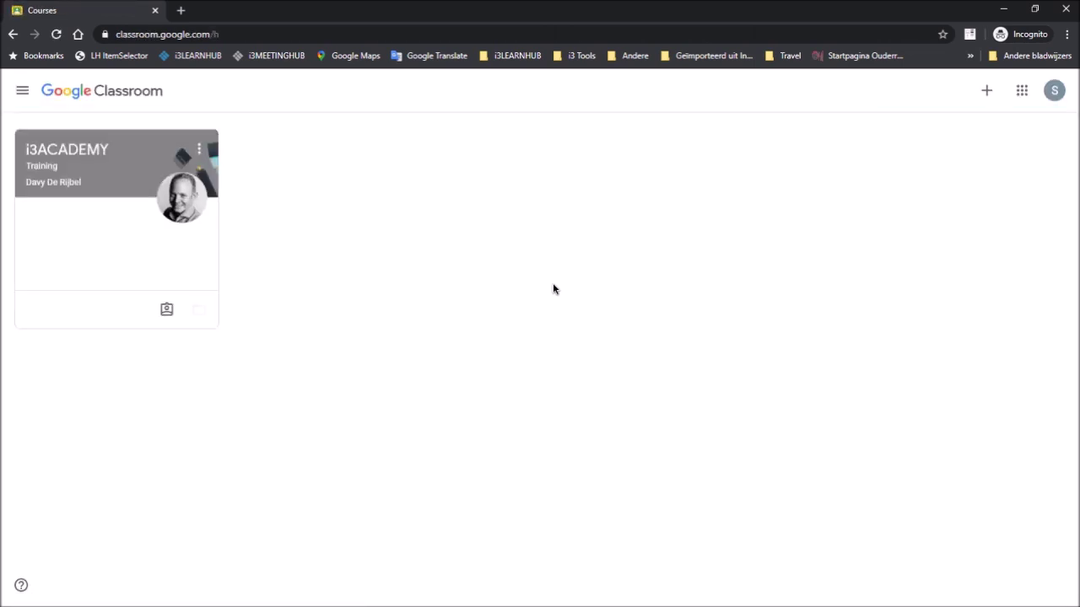
Open the i3ACADEMY Training course's Classwork list and expand The European Union assignment
click(71, 153)
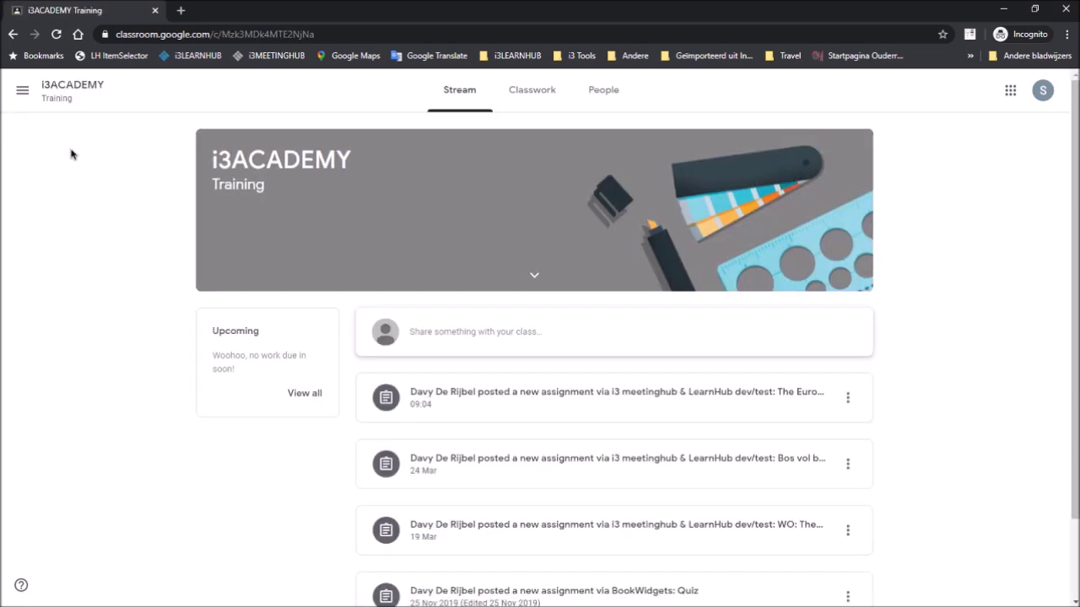
scroll(656, 403, down, 2)
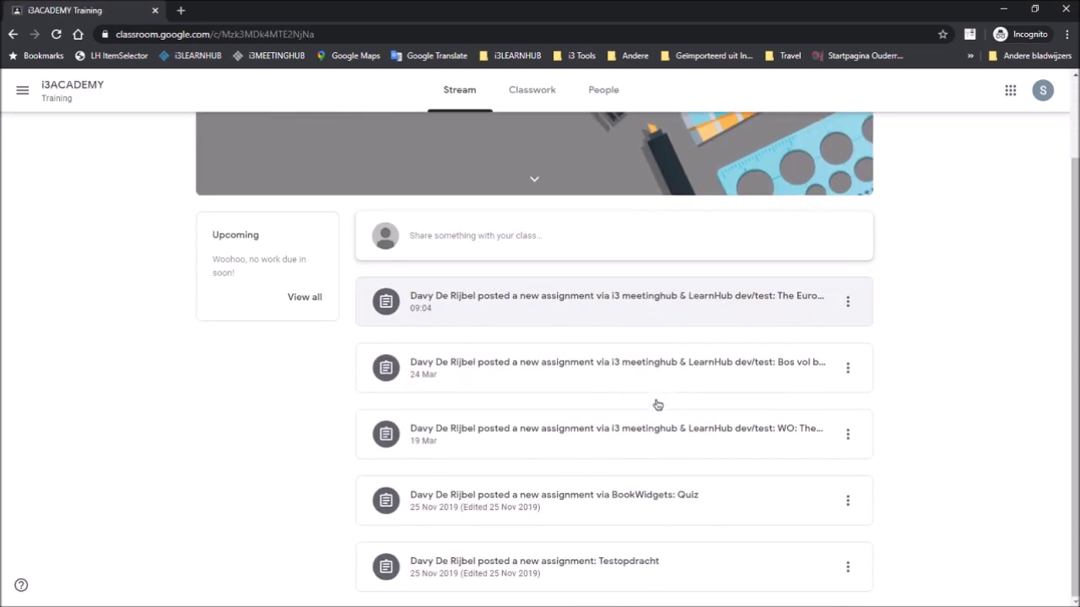
scroll(657, 405, up, 2)
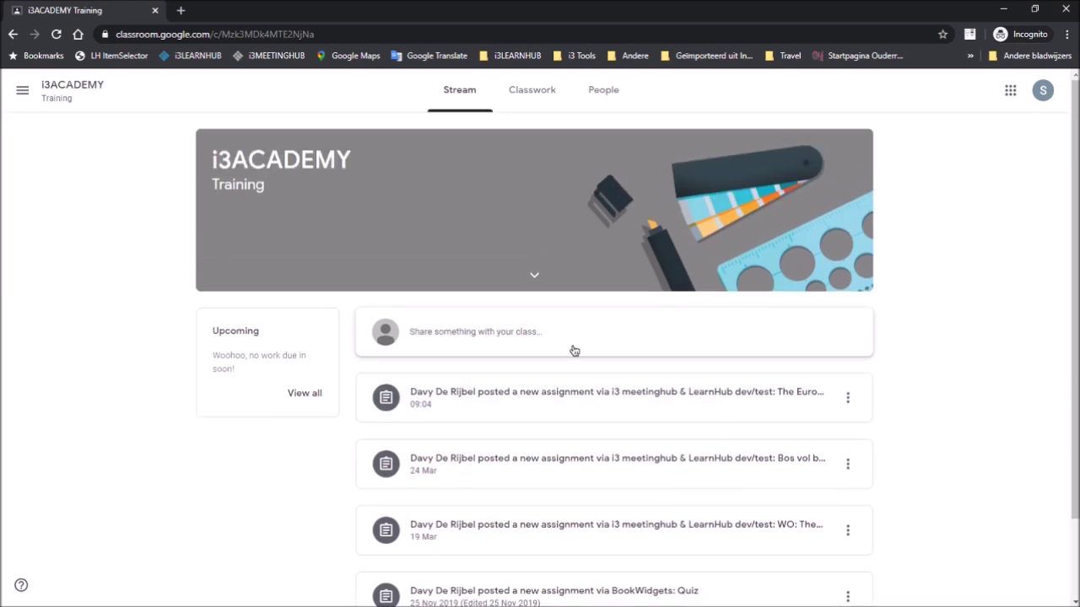
click(544, 97)
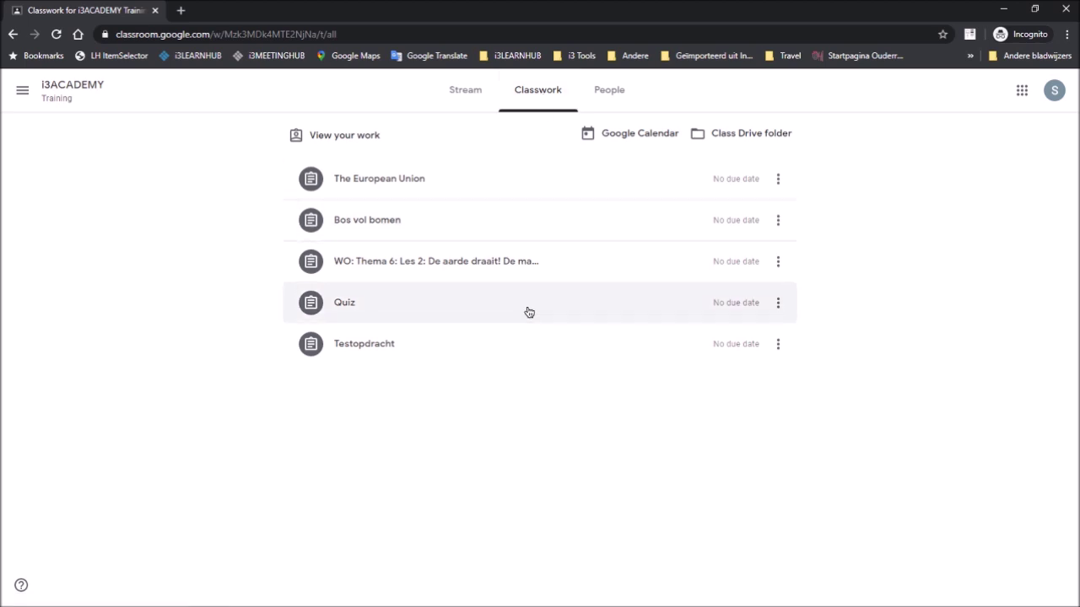
click(459, 177)
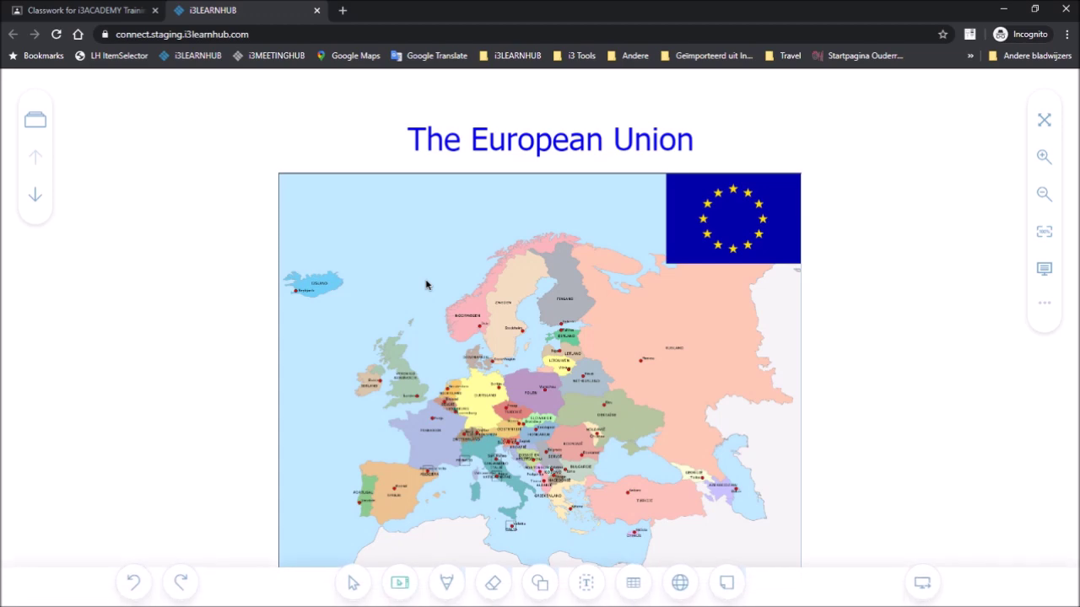
Browse back and forth through the lesson slides, ending on the video slide
click(37, 196)
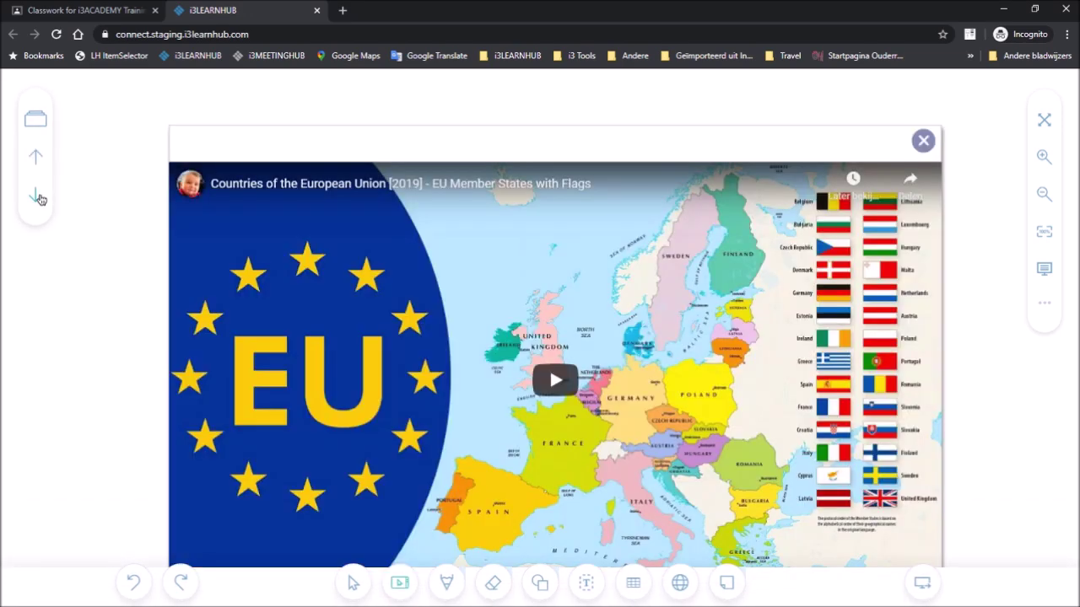
click(38, 196)
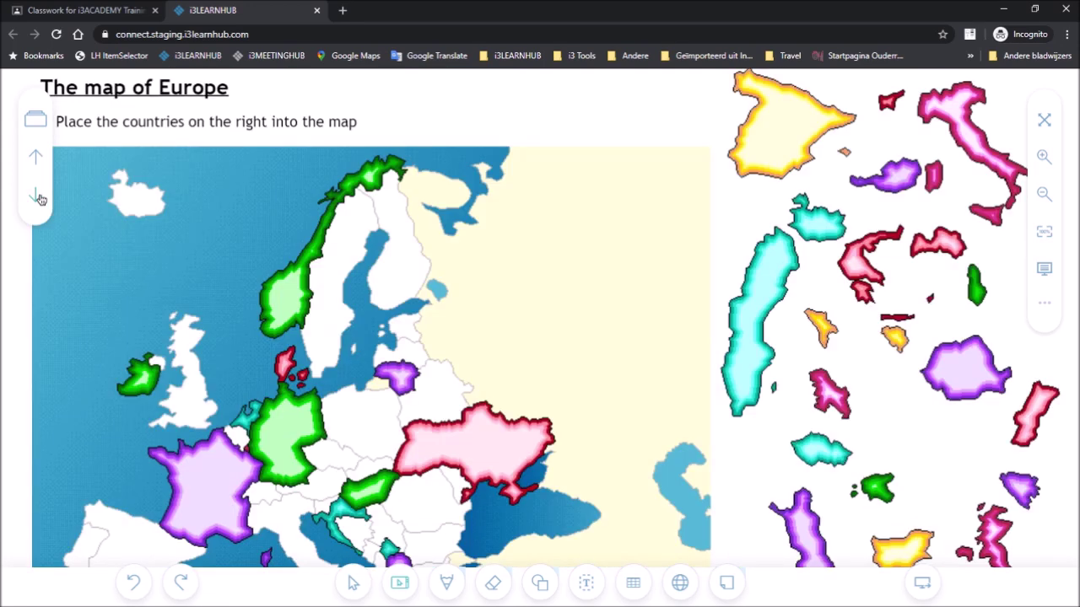
click(36, 156)
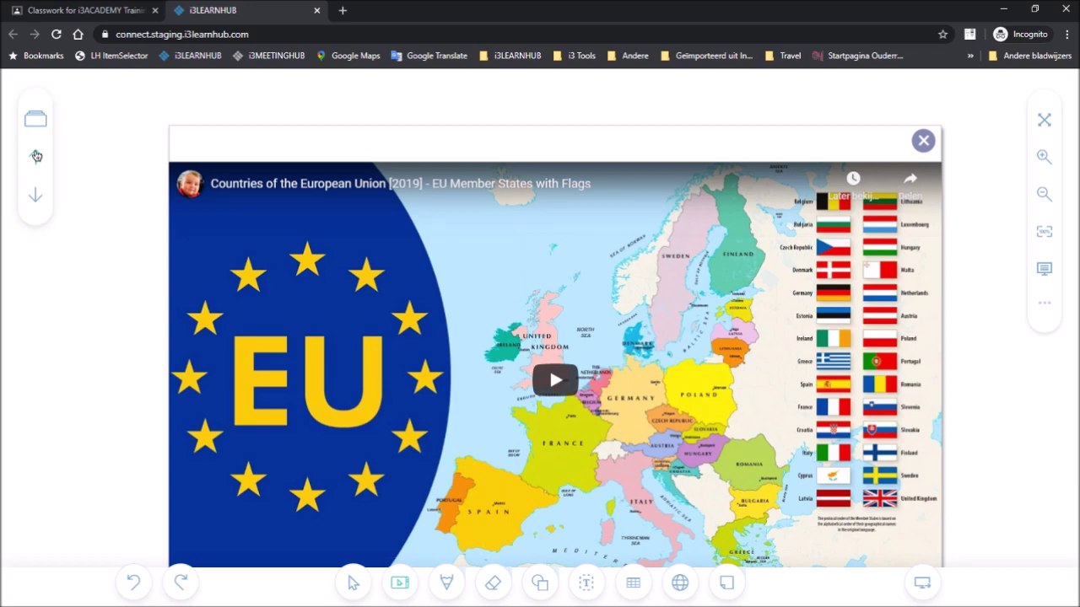
click(36, 156)
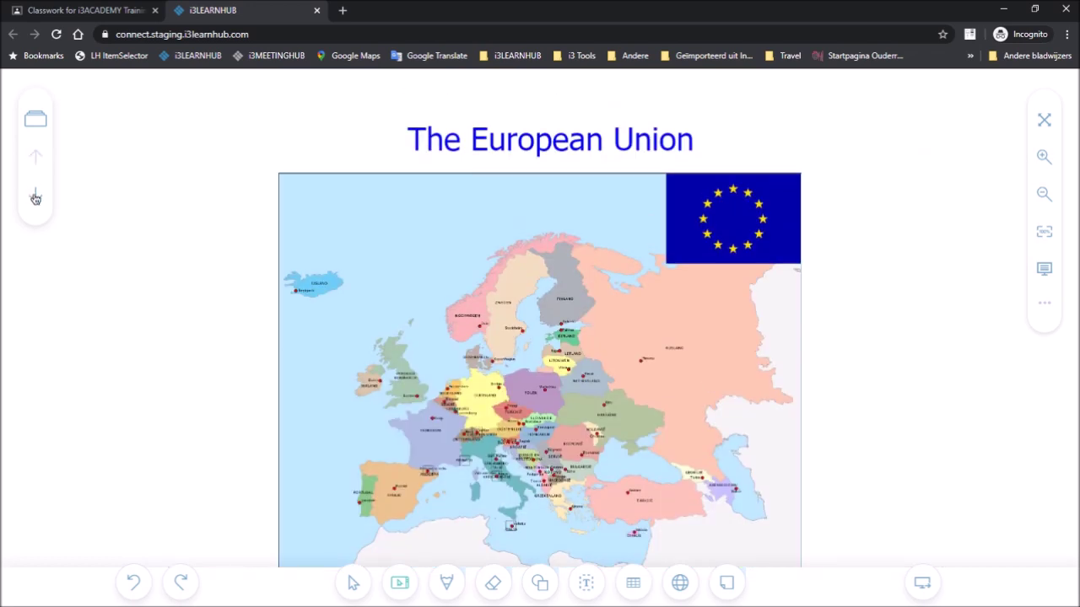
click(36, 196)
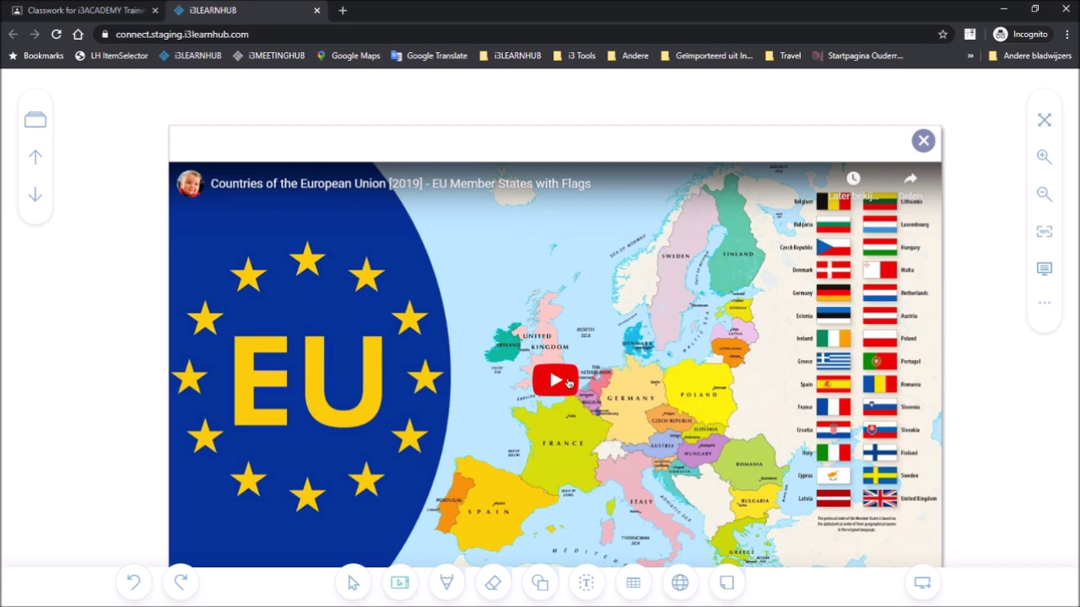
Play and pause the EU member states video, then go to The map of Europe slide
click(567, 383)
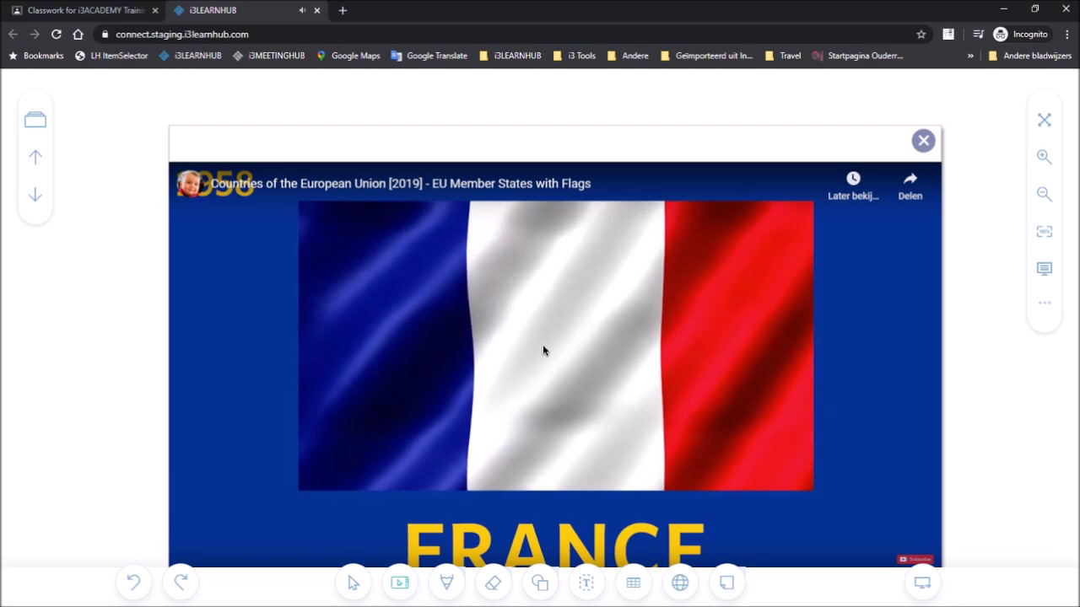
click(543, 357)
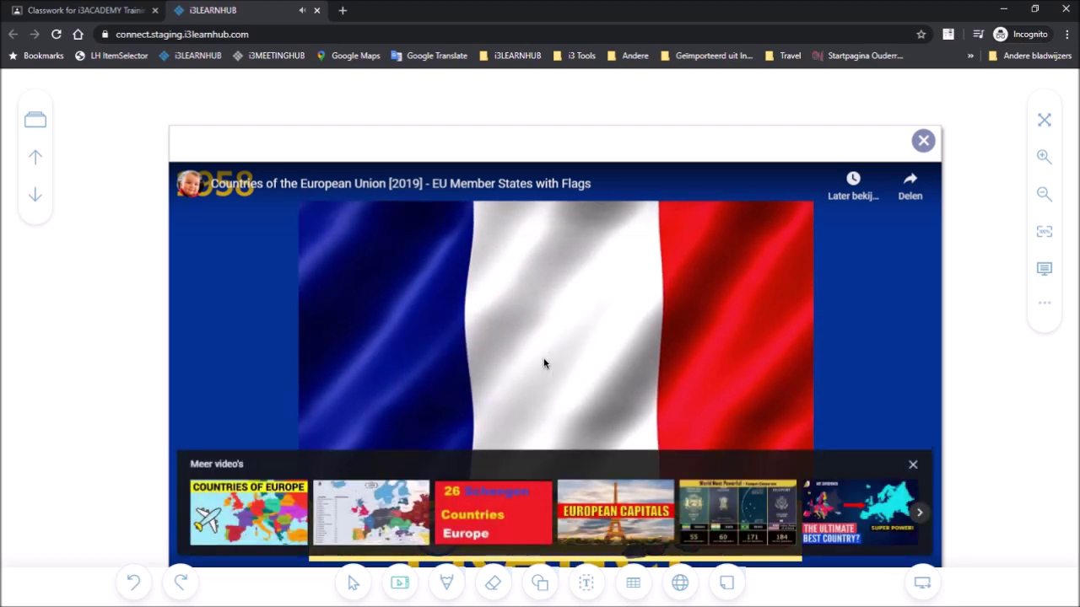
click(35, 196)
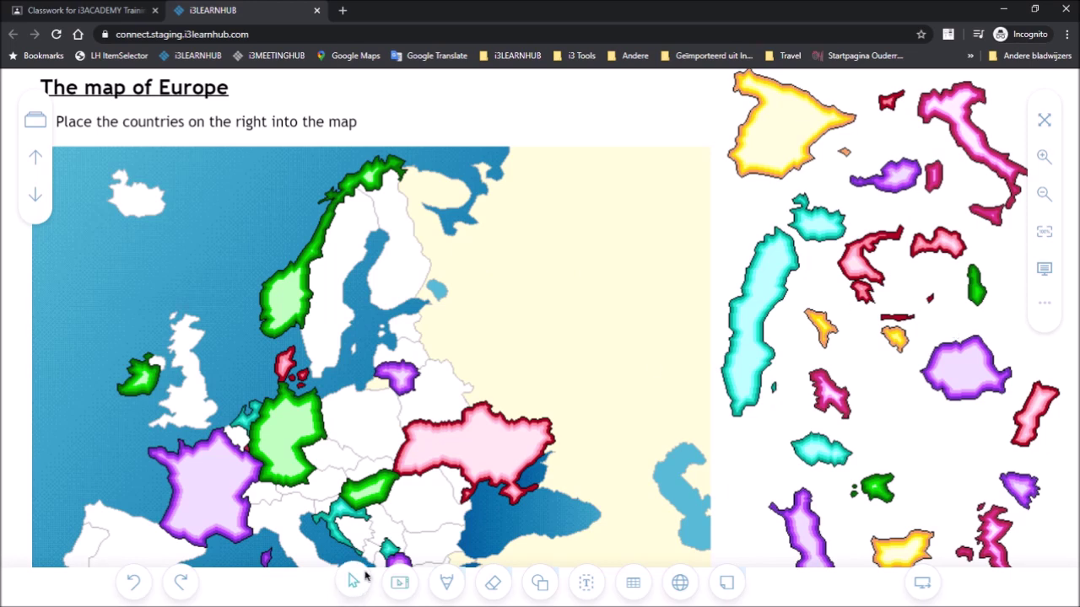
Place the Spain, Finland, Italy and United Kingdom pieces on the Europe map, in full screen
drag(809, 127, 182, 532)
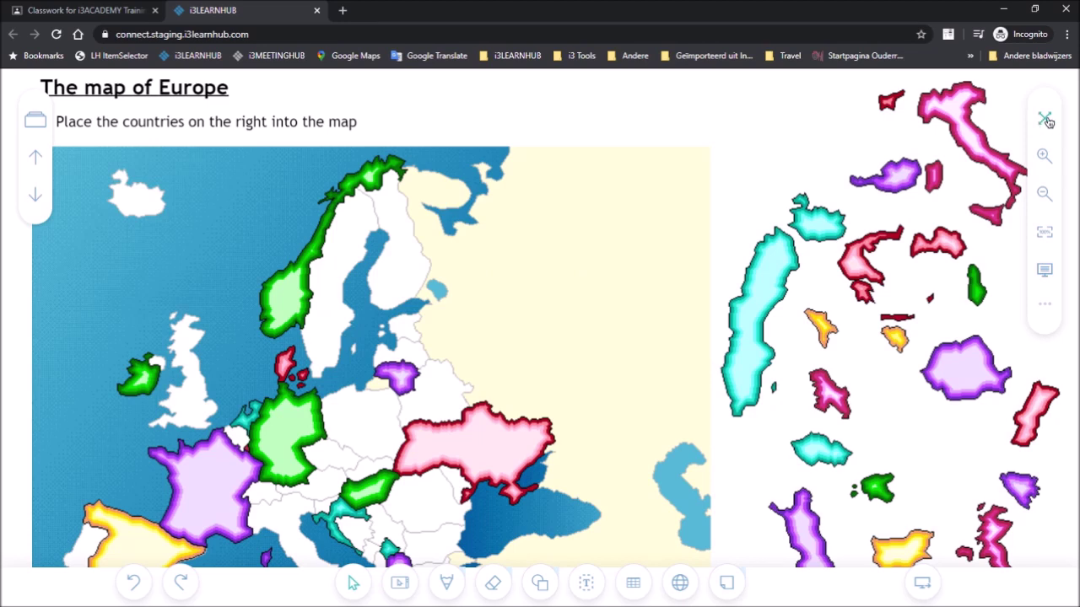
click(1047, 122)
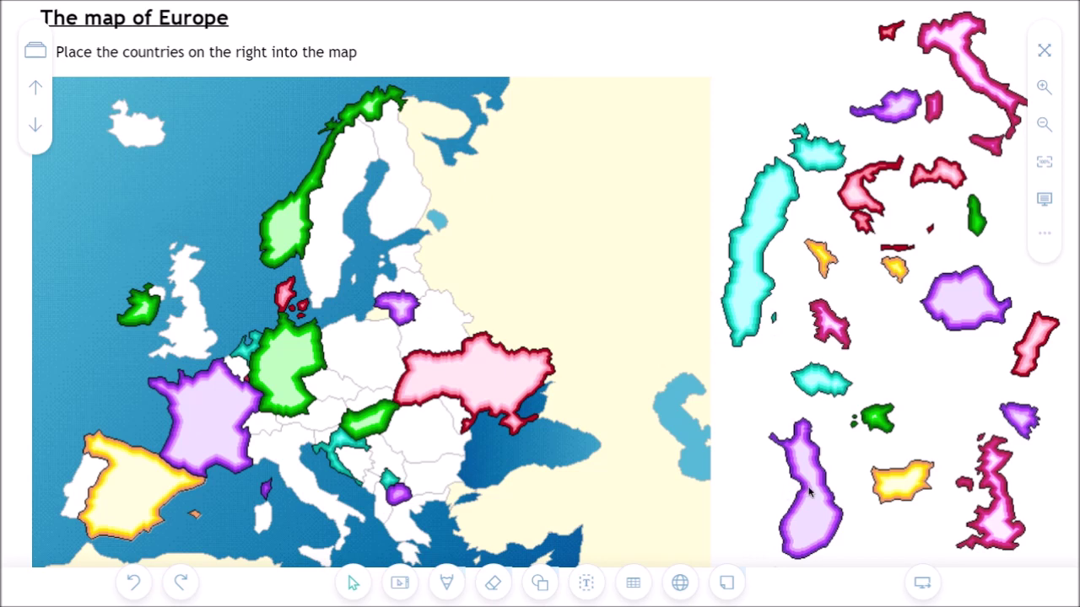
drag(808, 493, 401, 171)
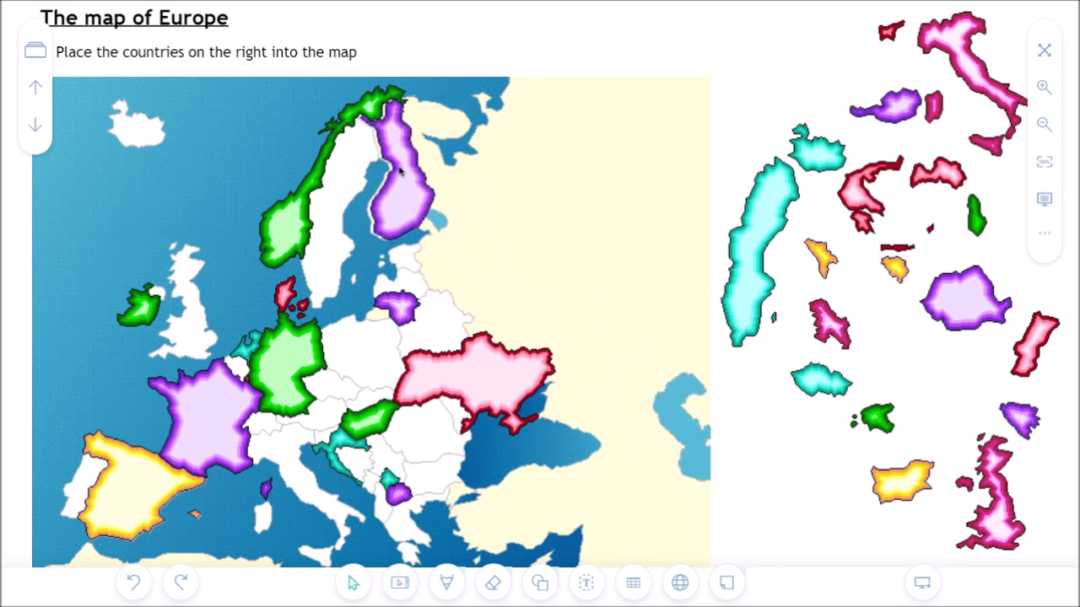
drag(967, 75, 299, 479)
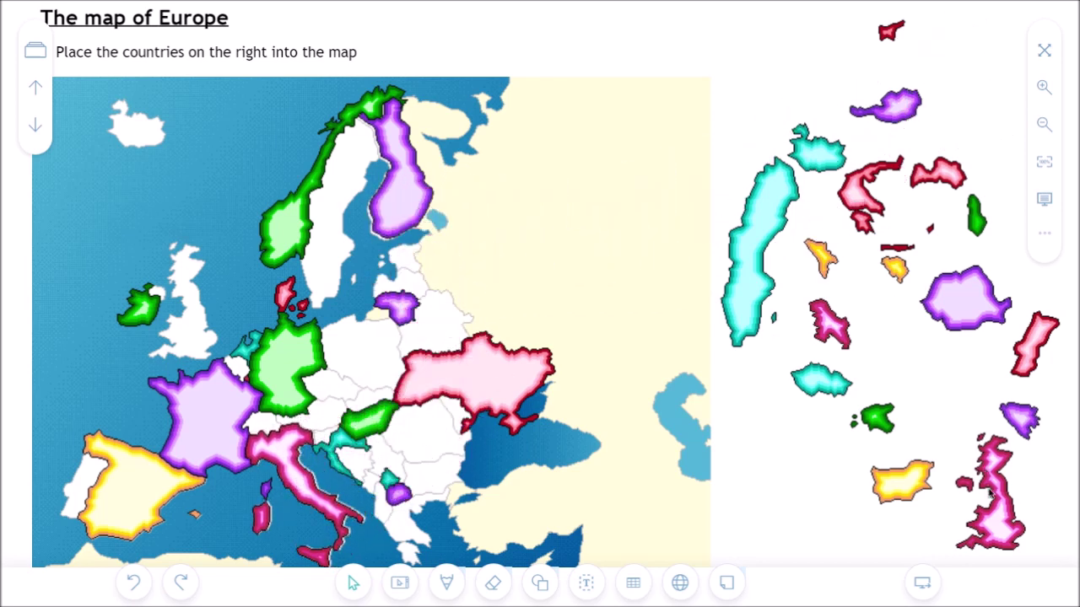
drag(991, 497, 184, 311)
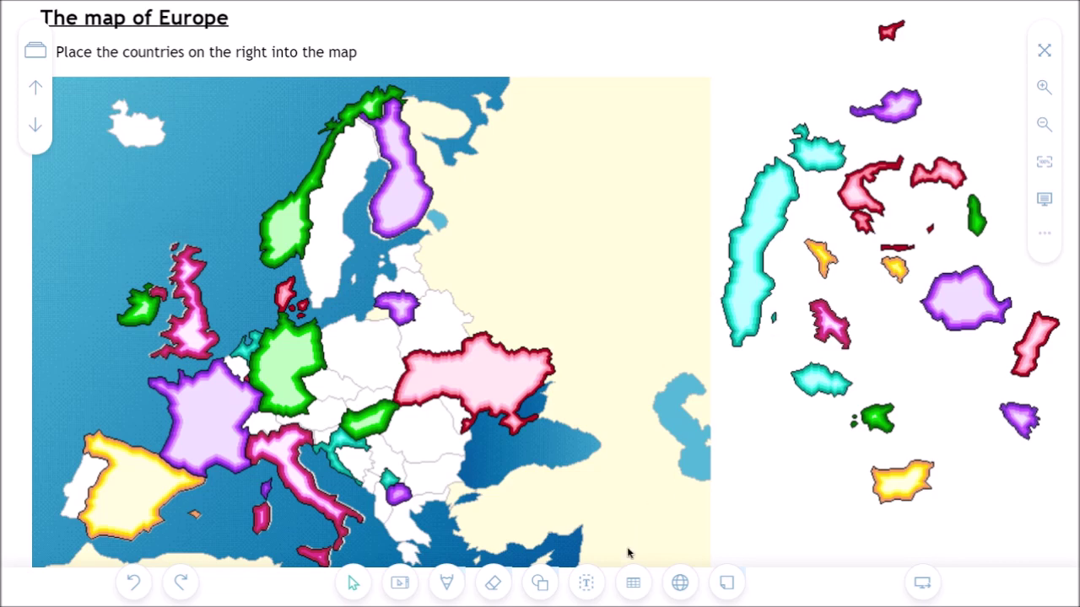
click(590, 582)
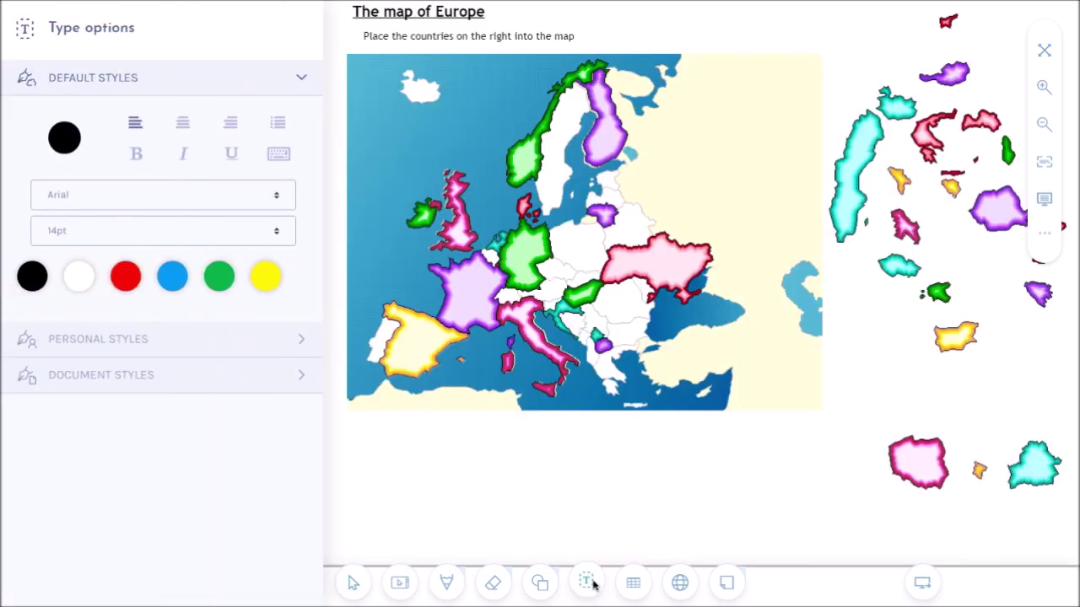
Add the text labels 'Spain' and 'France' onto those countries on the Europe map
click(399, 348)
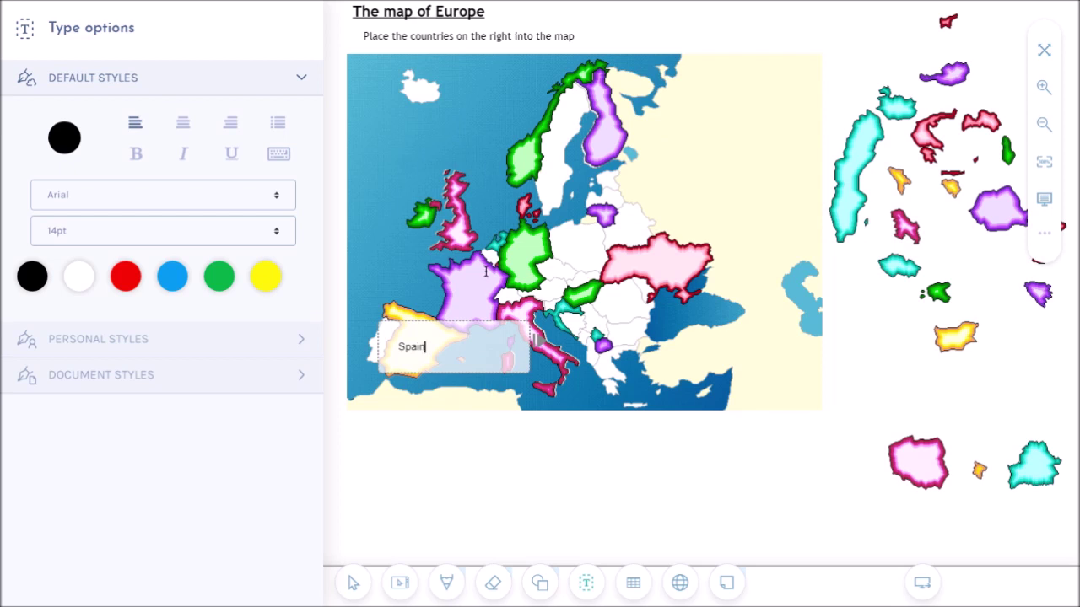
click(454, 289)
click(454, 289)
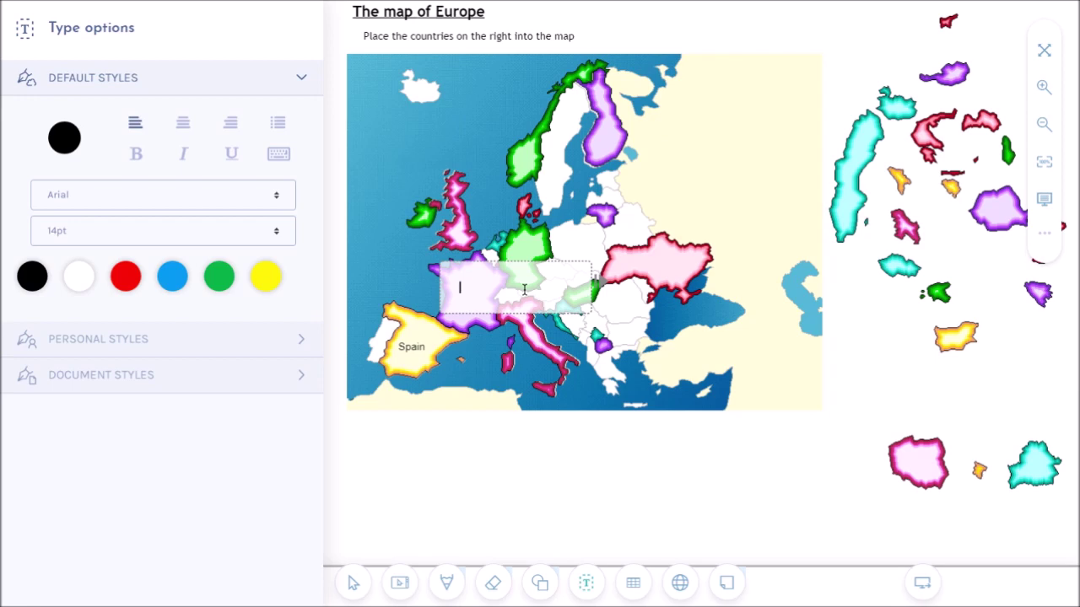
text(France)
click(354, 582)
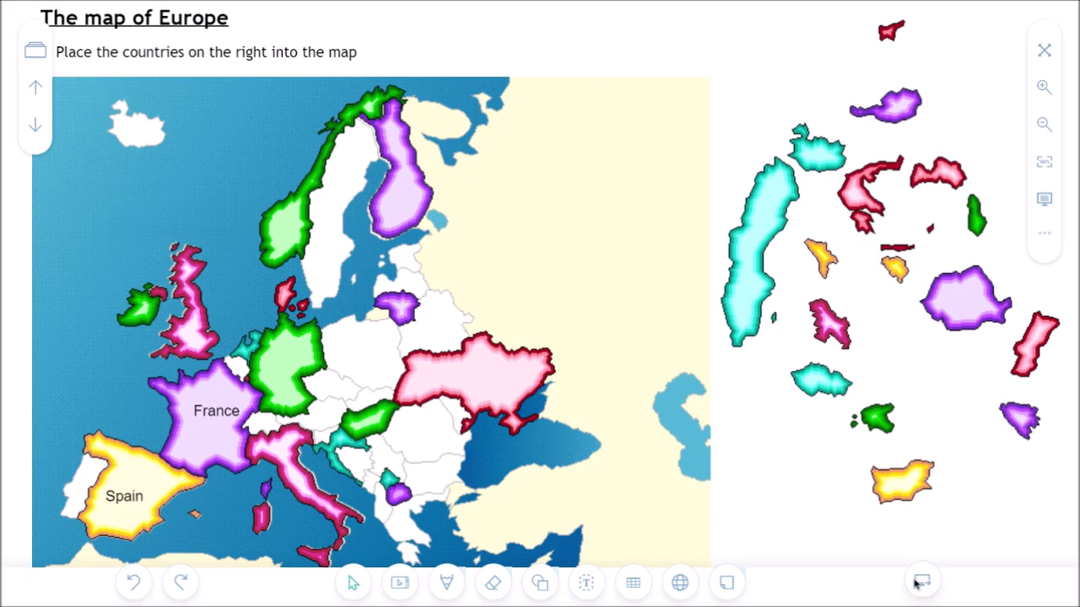
Choose 'Save file for later' instead of submitting, and acknowledge the changes-saved notice
click(919, 583)
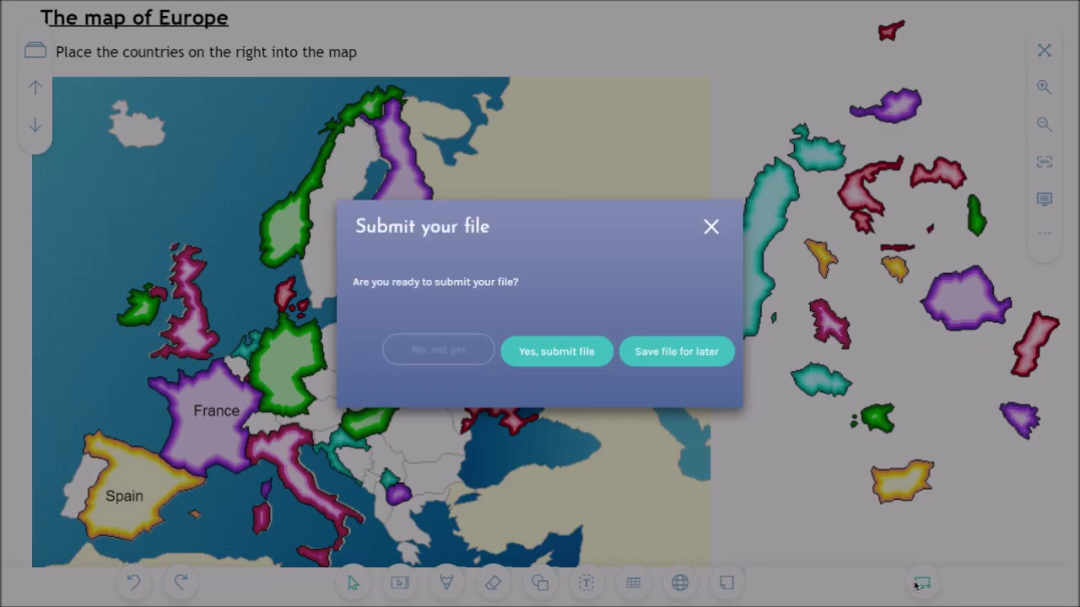
click(679, 358)
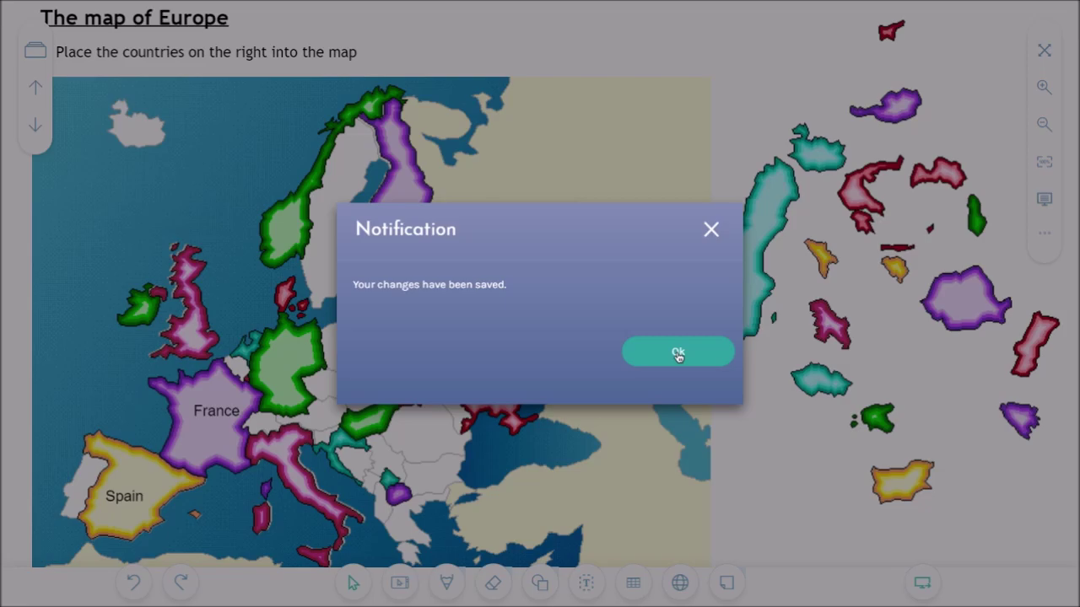
click(679, 353)
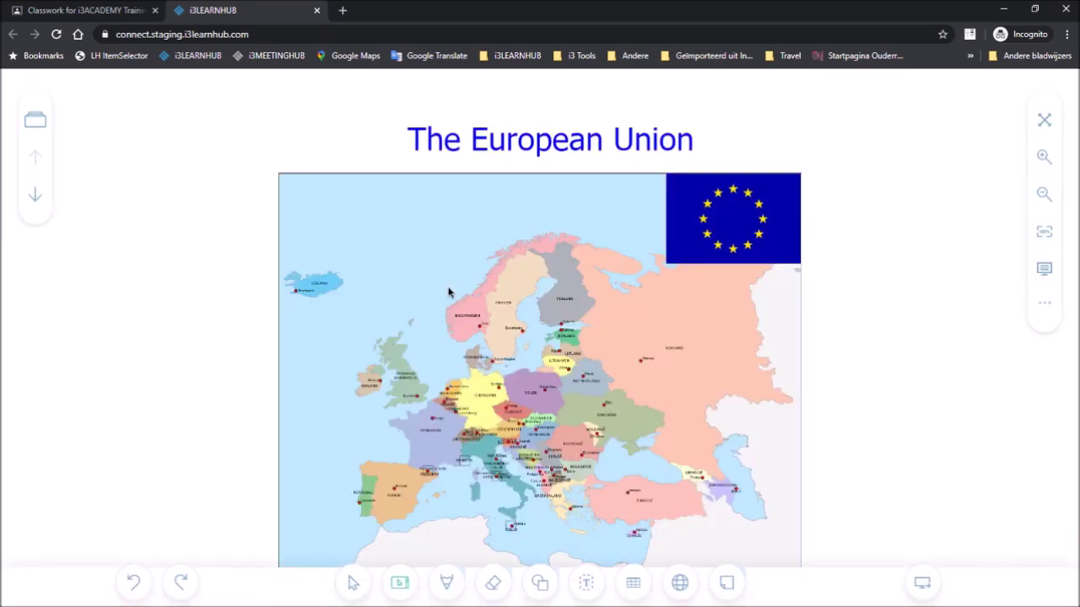
Return to the map of Europe puzzle in full screen and place Sweden beside Norway
click(36, 195)
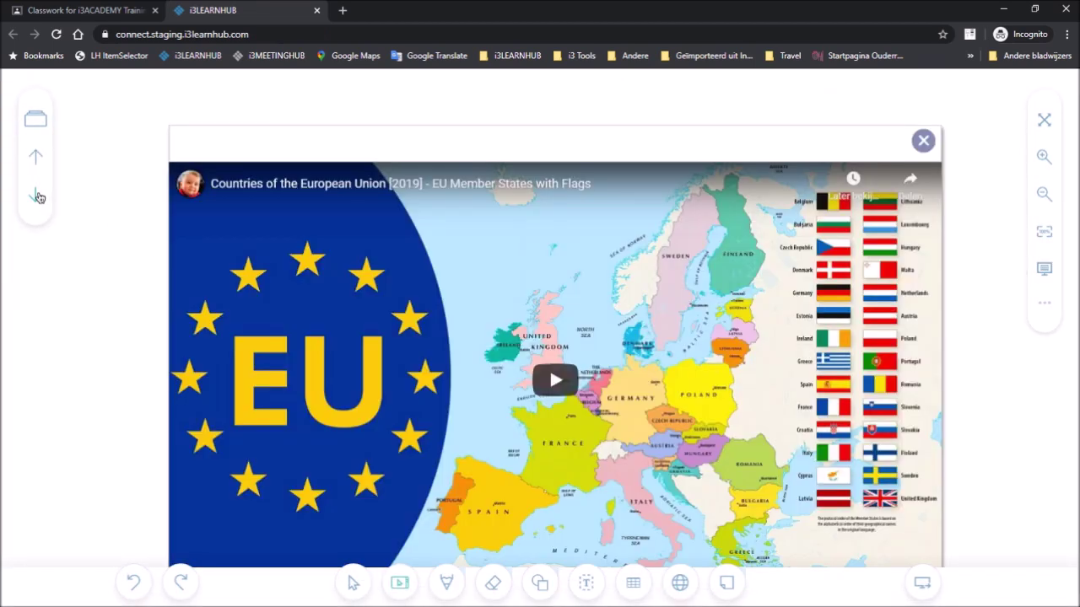
click(36, 195)
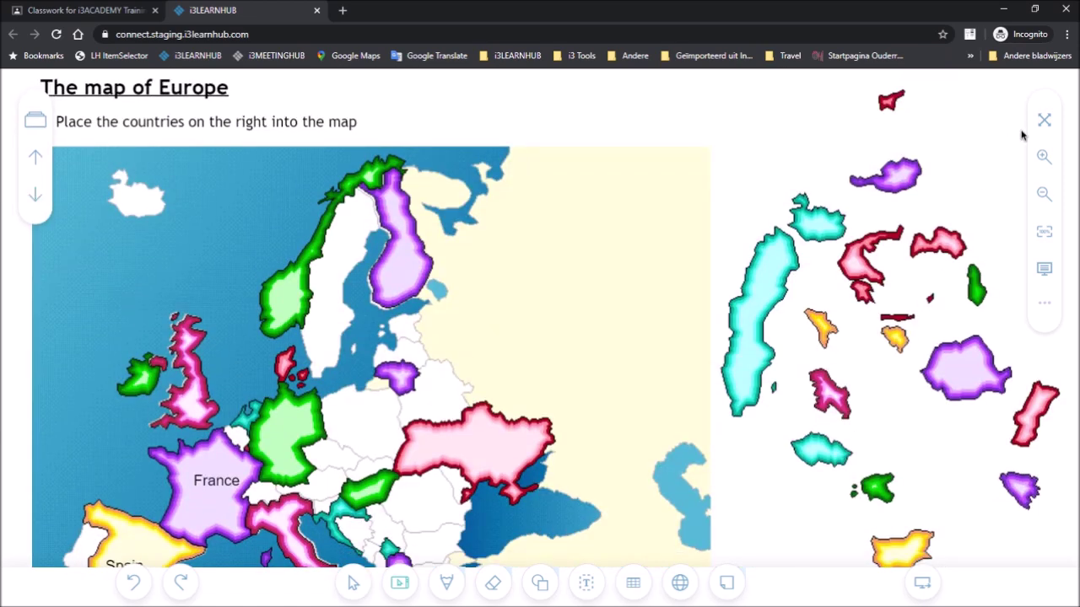
click(1043, 120)
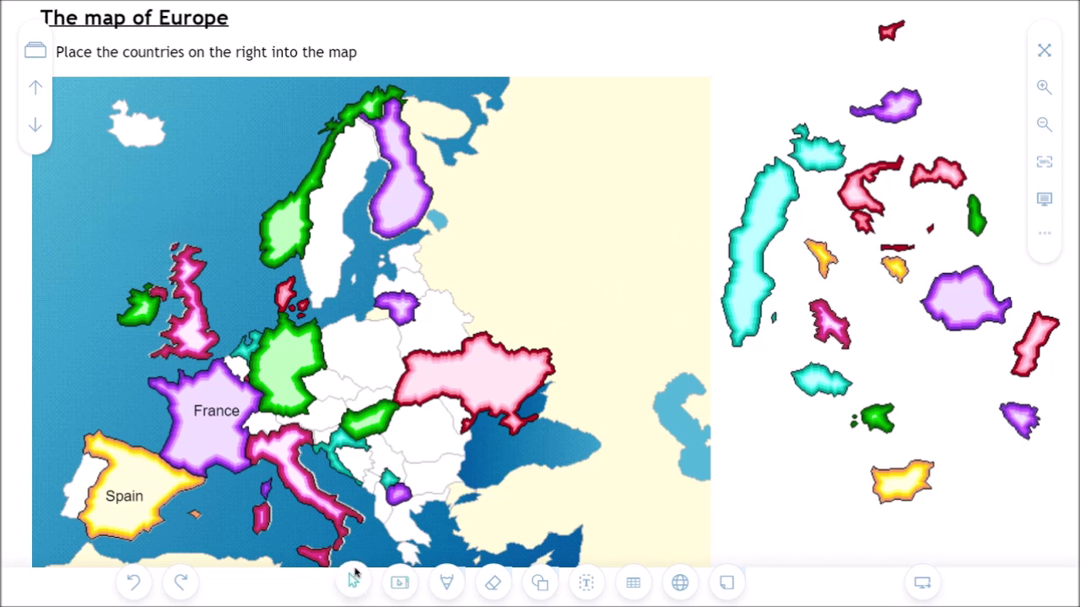
drag(769, 253, 658, 236)
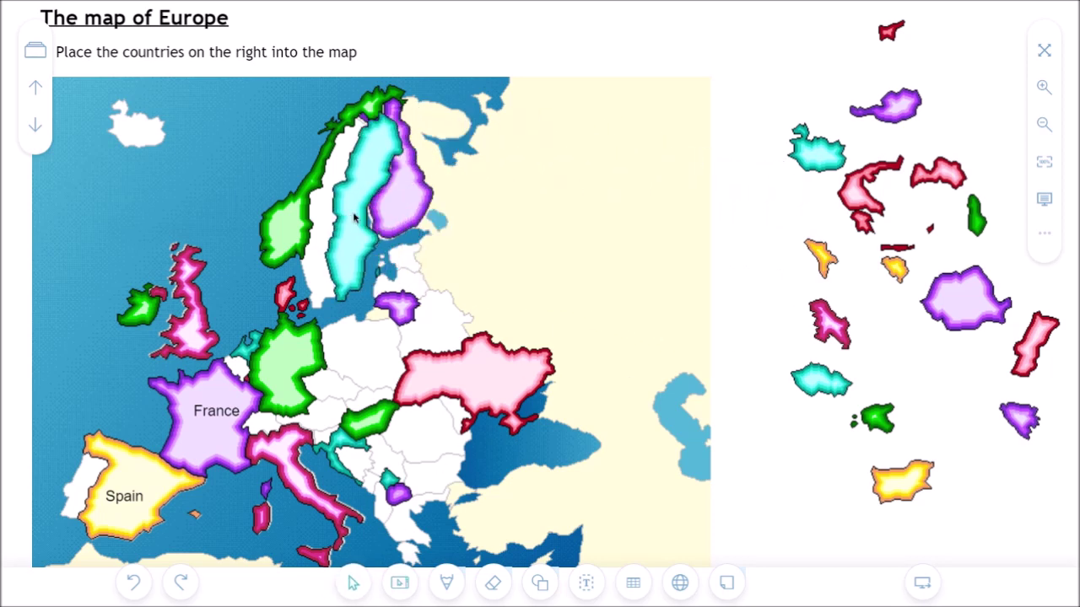
drag(354, 217, 342, 224)
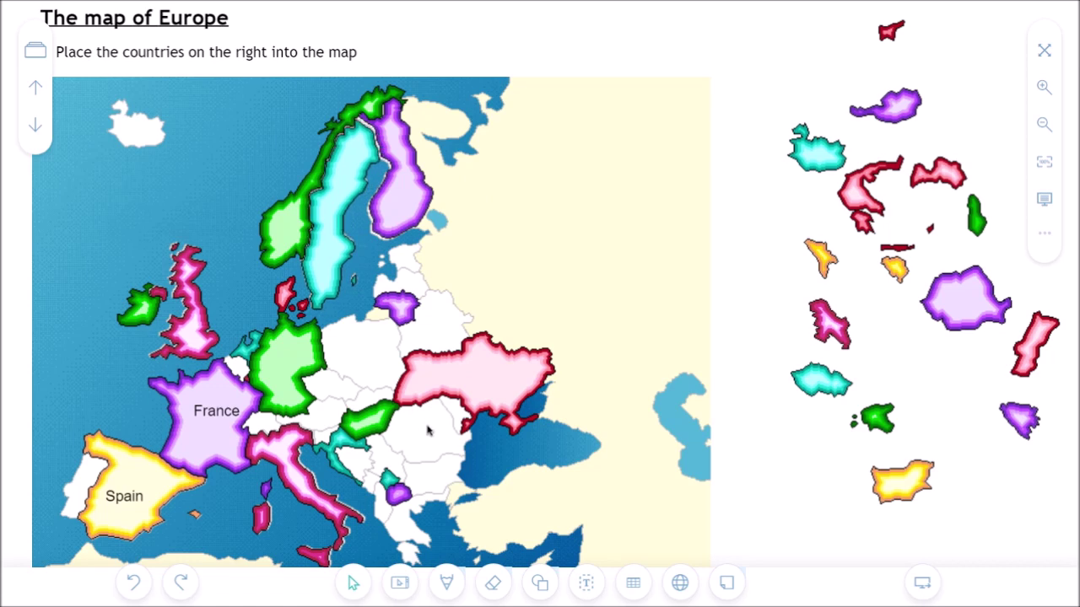
Label Italy with the text 'Italy' on the map
click(584, 582)
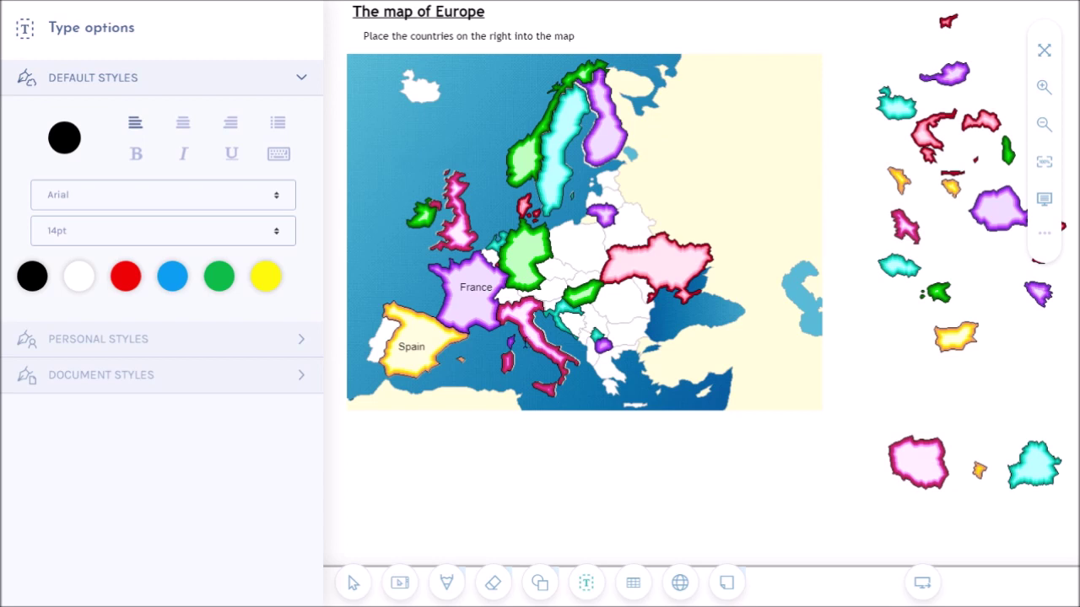
click(524, 341)
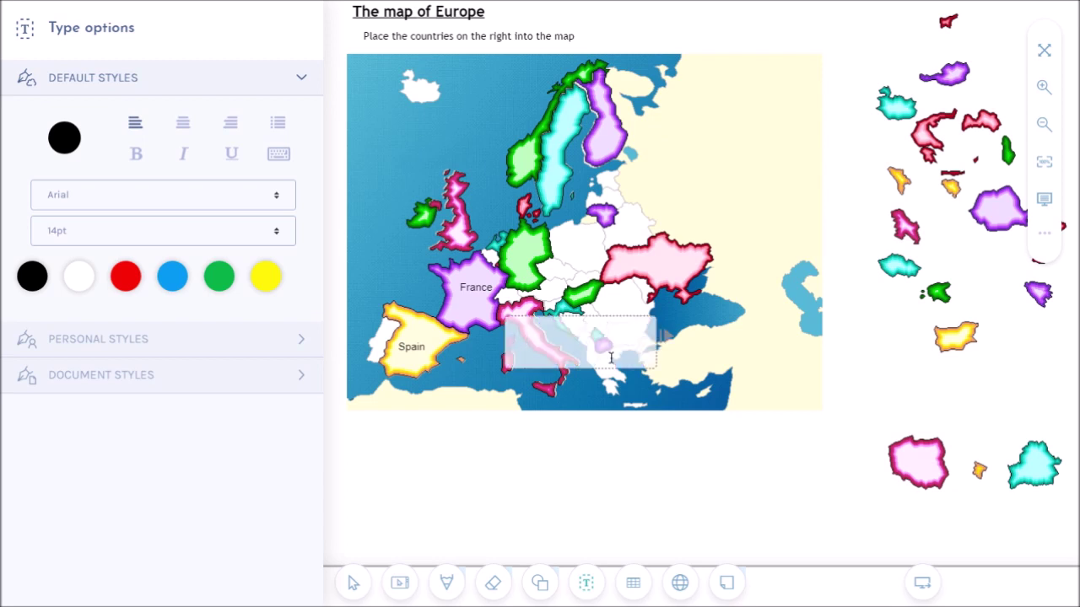
text(Italy)
click(352, 582)
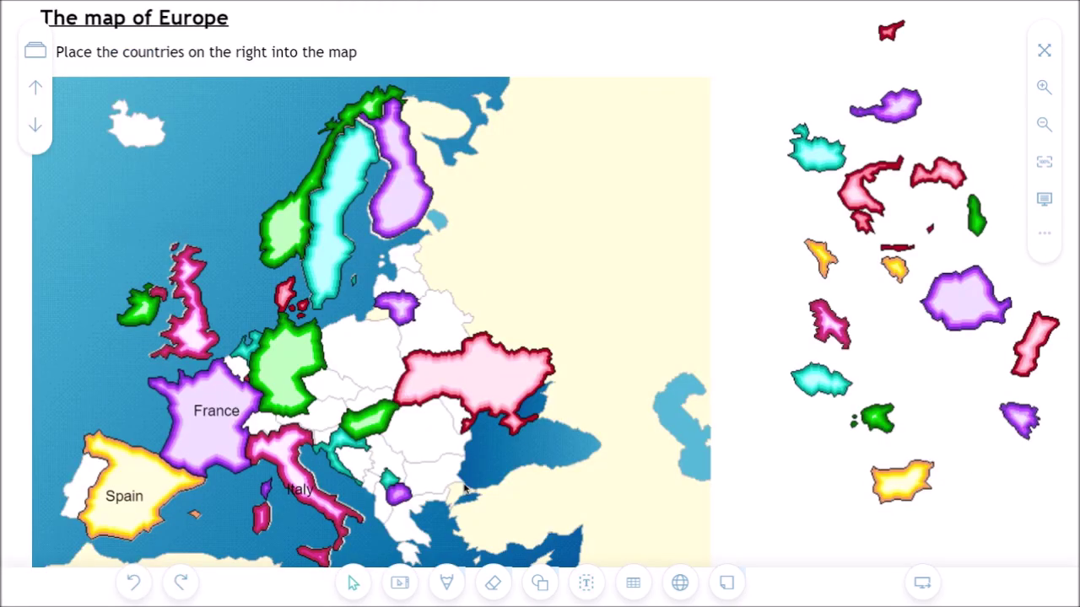
Submit the map with 'Yes, submit file', acknowledge the notice, and close the i3LEARNHUB session
click(922, 582)
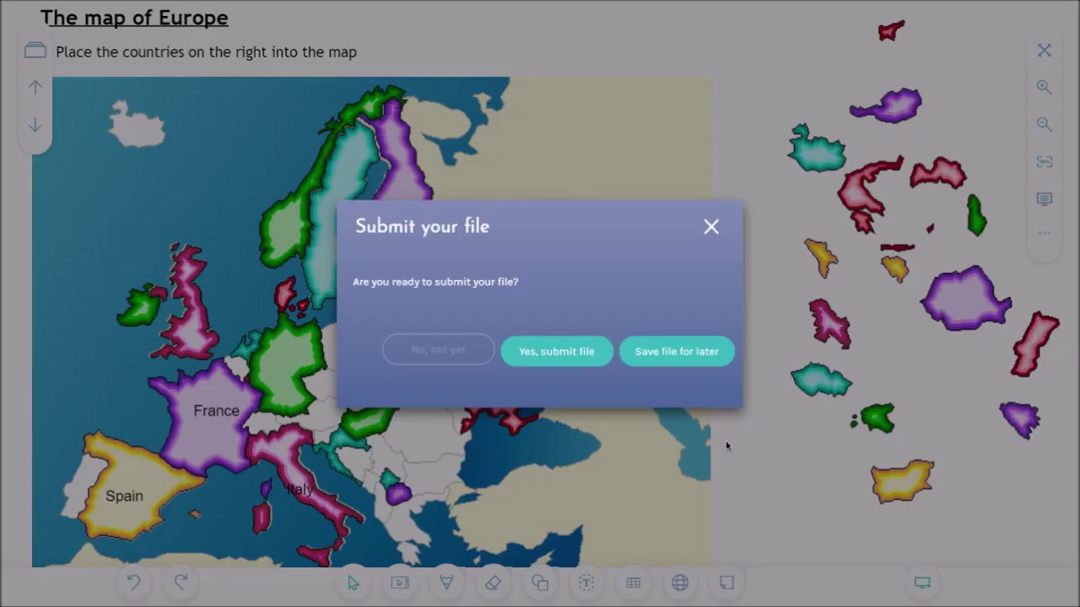
click(551, 349)
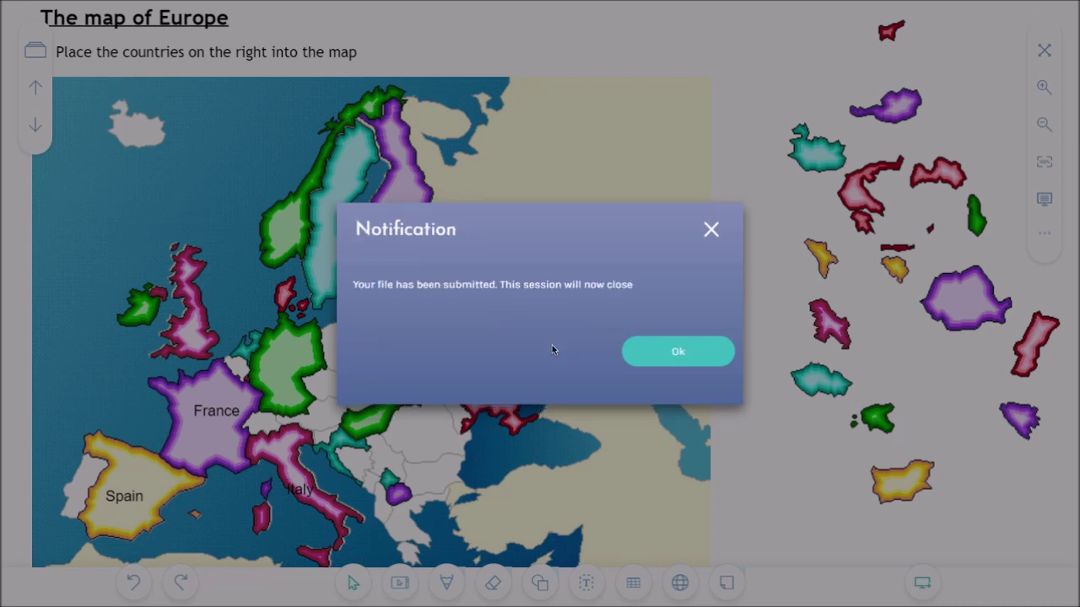
click(662, 361)
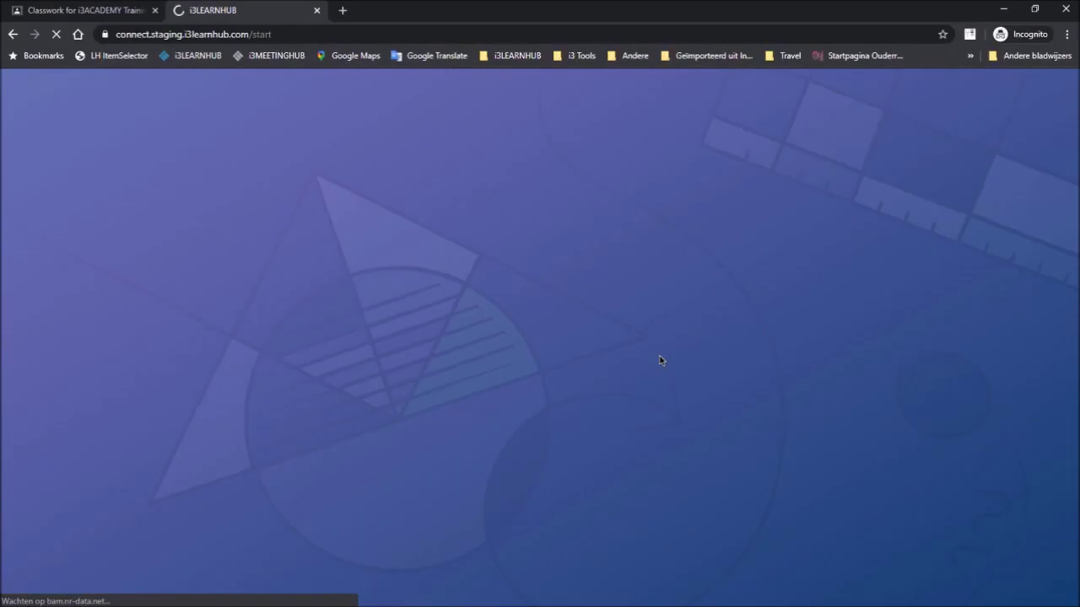
click(316, 10)
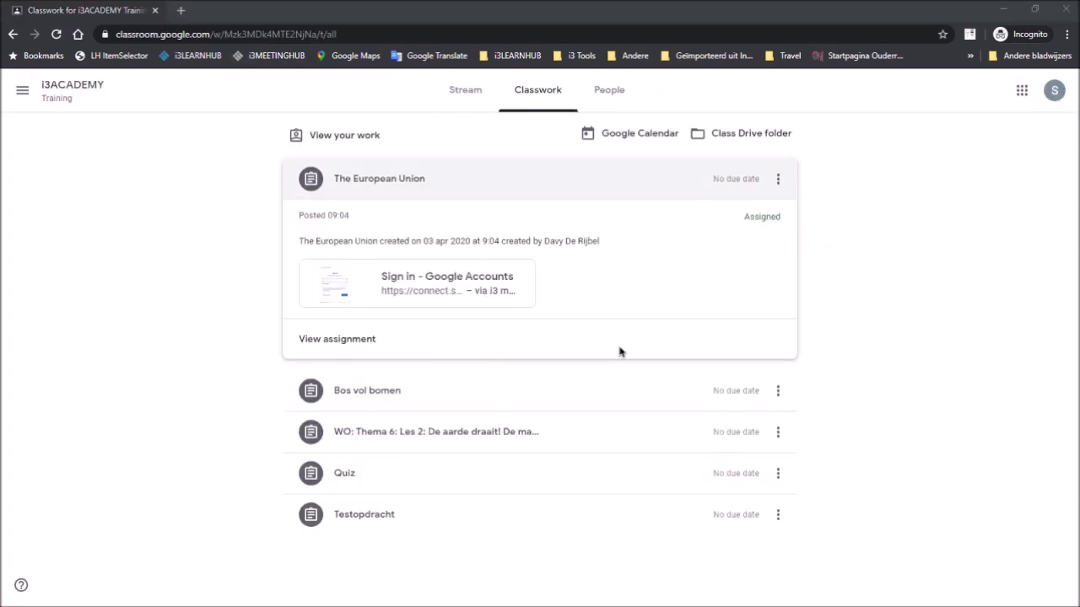
Open The European Union assignment and confirm Mark as Done
click(354, 346)
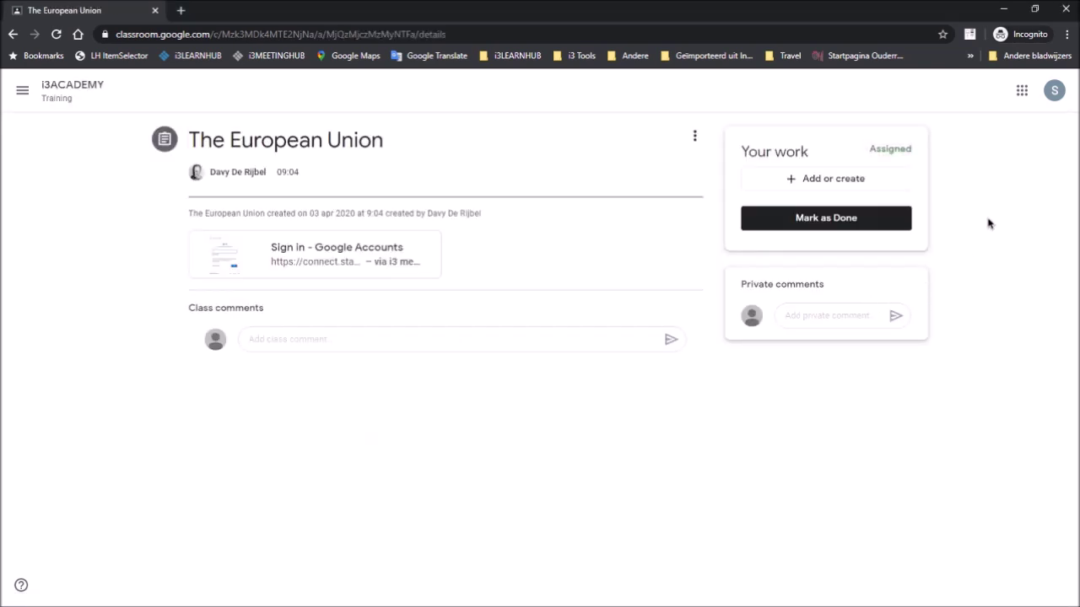
click(816, 224)
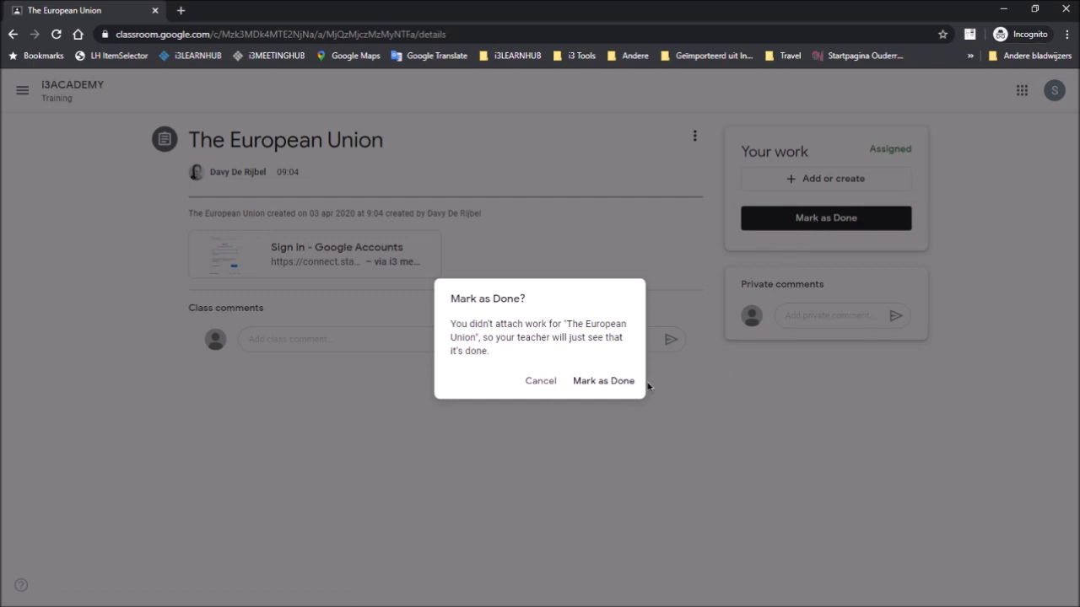
click(595, 382)
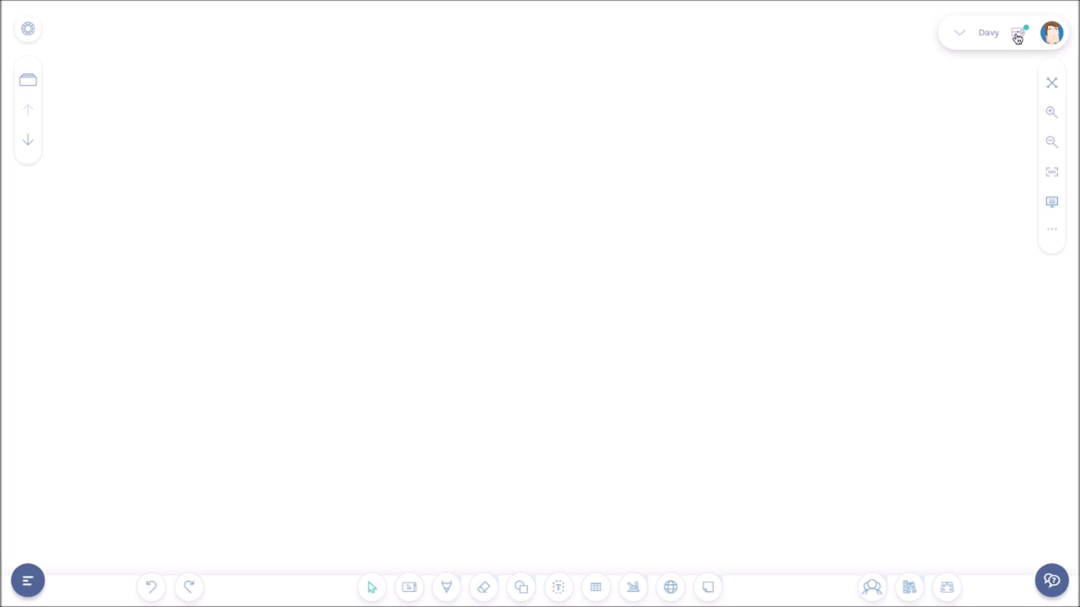
Open Shared Lessons and show the European Union lesson's participant list with one student
click(1018, 37)
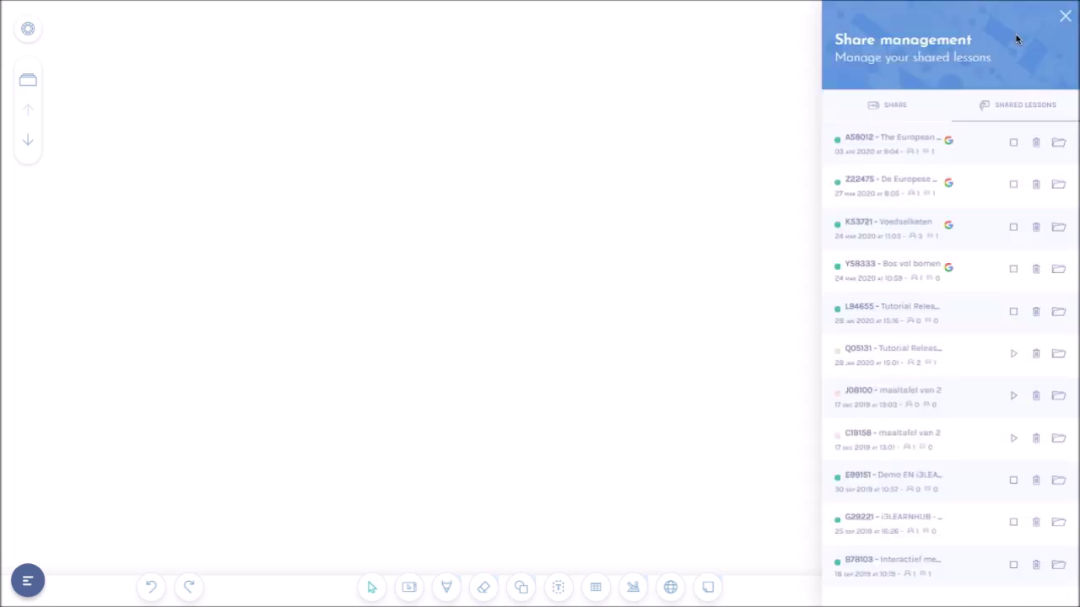
click(1057, 147)
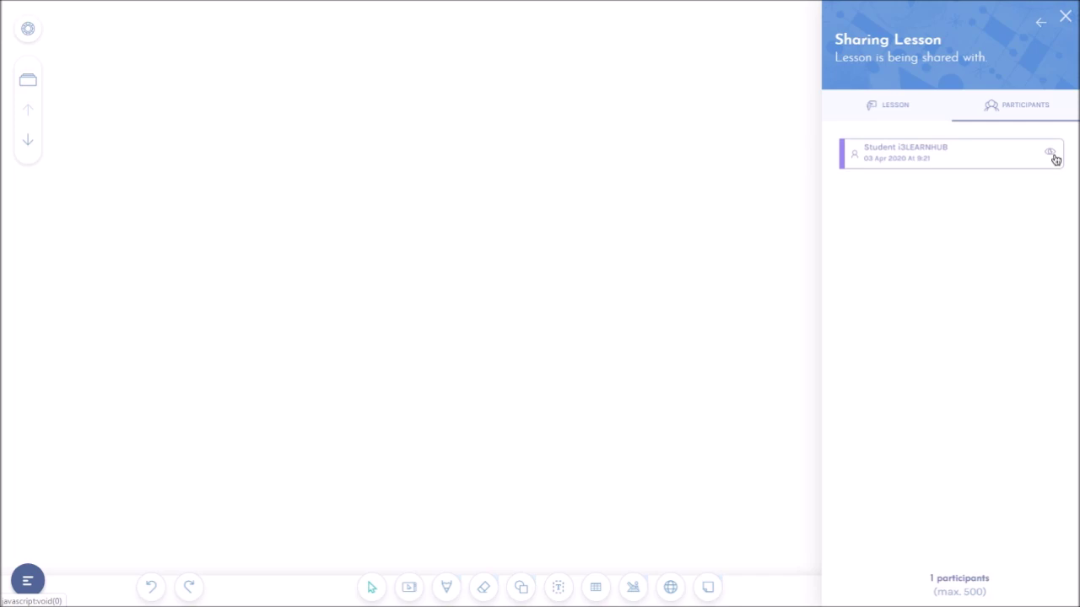
Preview the student's submitted file and open it on the canvas
click(1051, 153)
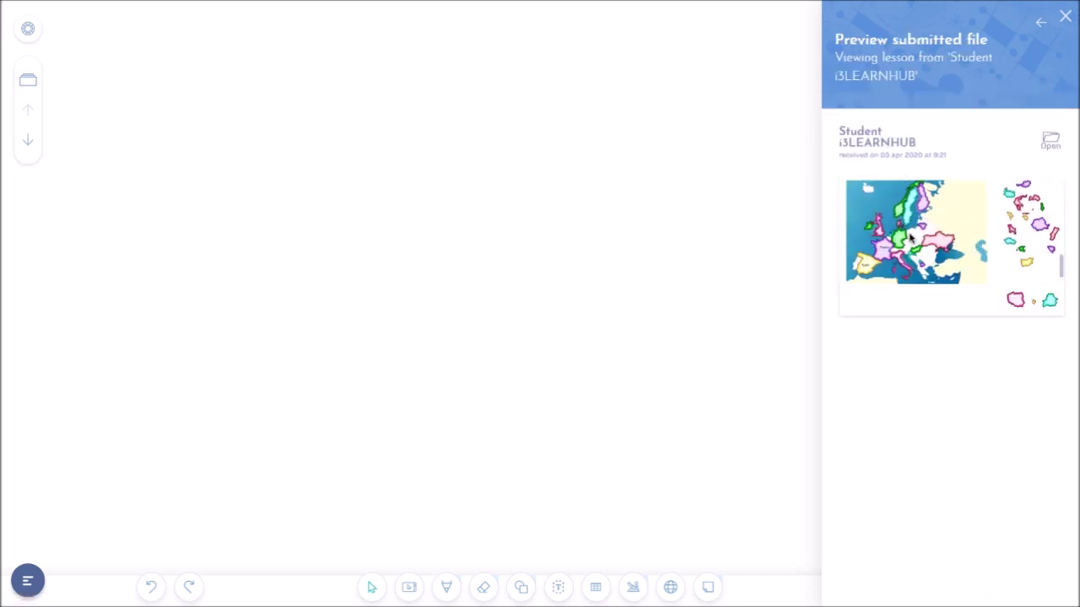
scroll(910, 238, down, 2)
scroll(910, 239, down, 2)
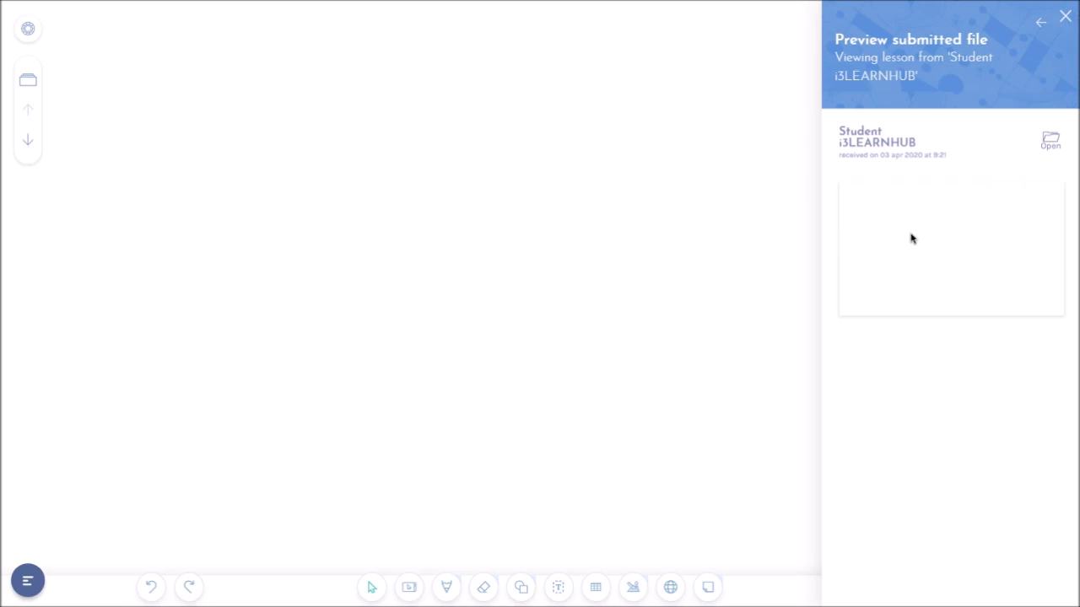
scroll(910, 239, up, 4)
scroll(911, 239, up, 1)
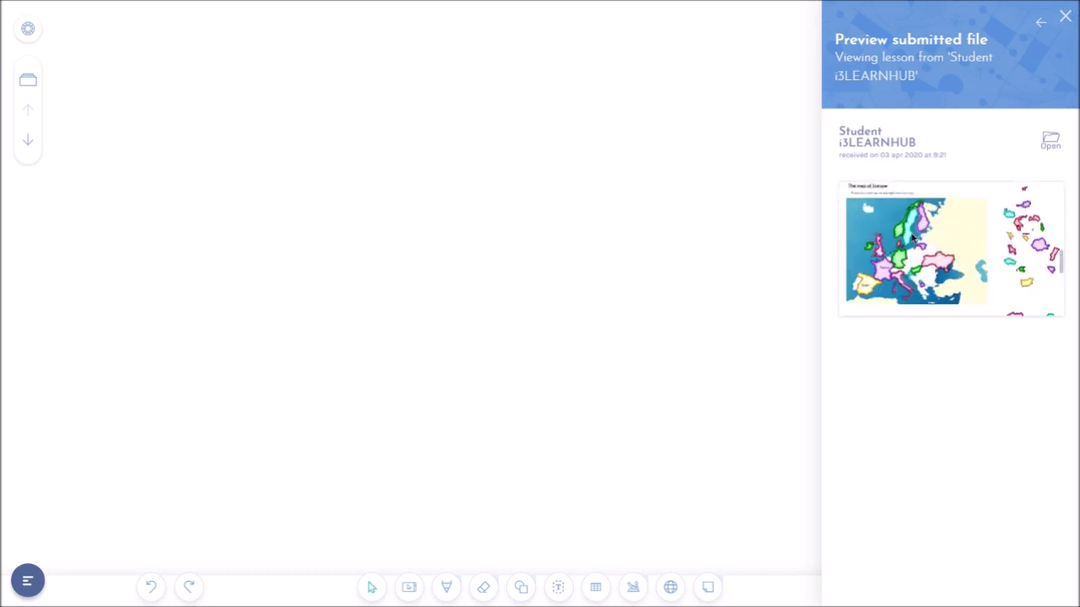
click(1043, 151)
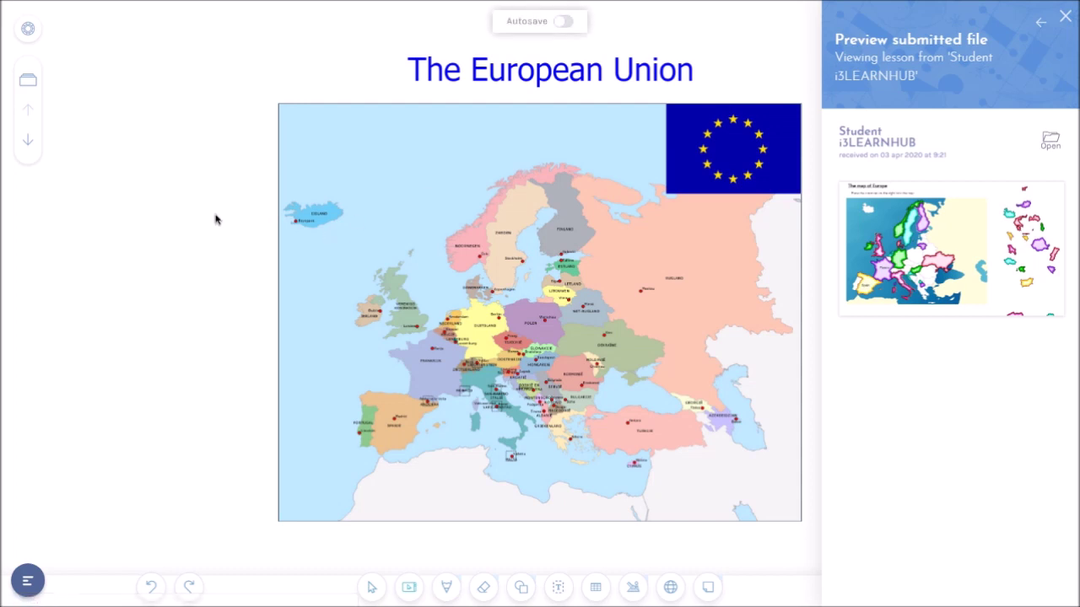
Close the preview and advance two pages to the map of Europe puzzle
click(240, 226)
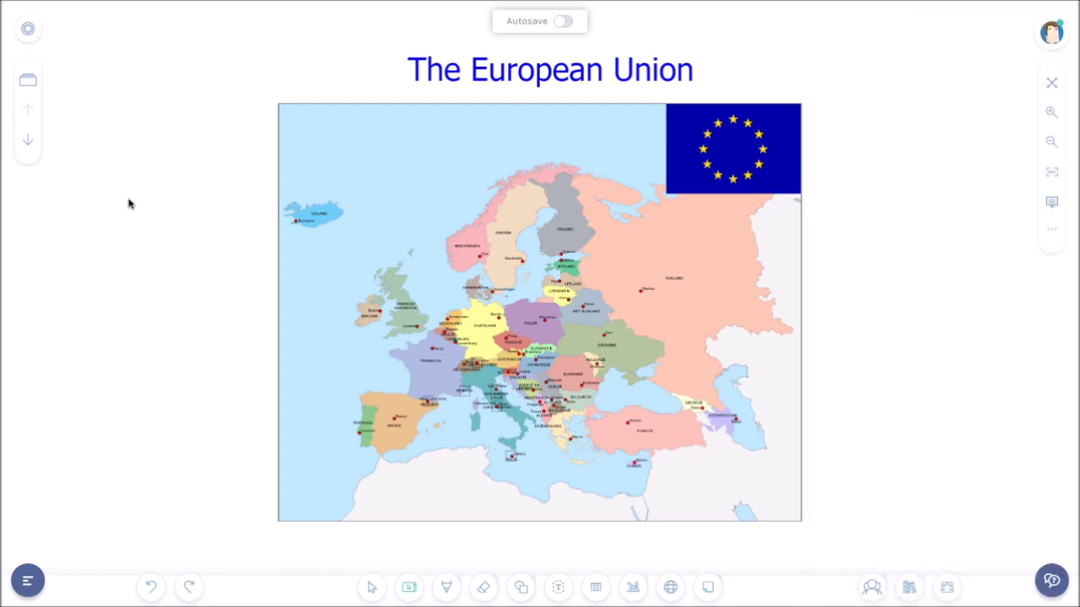
click(29, 145)
click(29, 145)
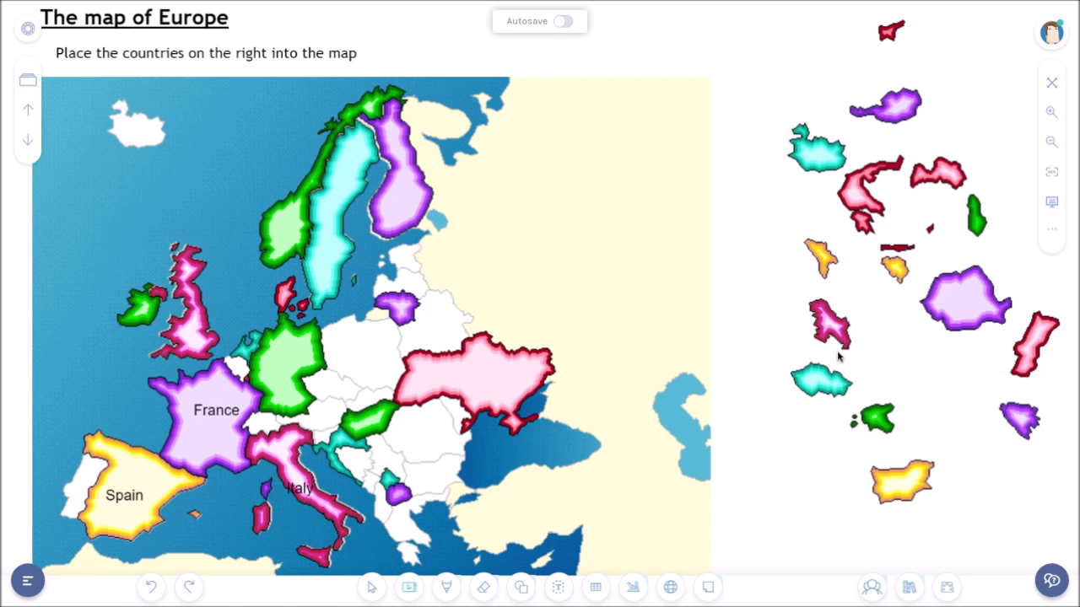
Leave fullscreen, go to the i3ACADEMY Training class's Classwork, and open '1 Handed in'
click(1051, 83)
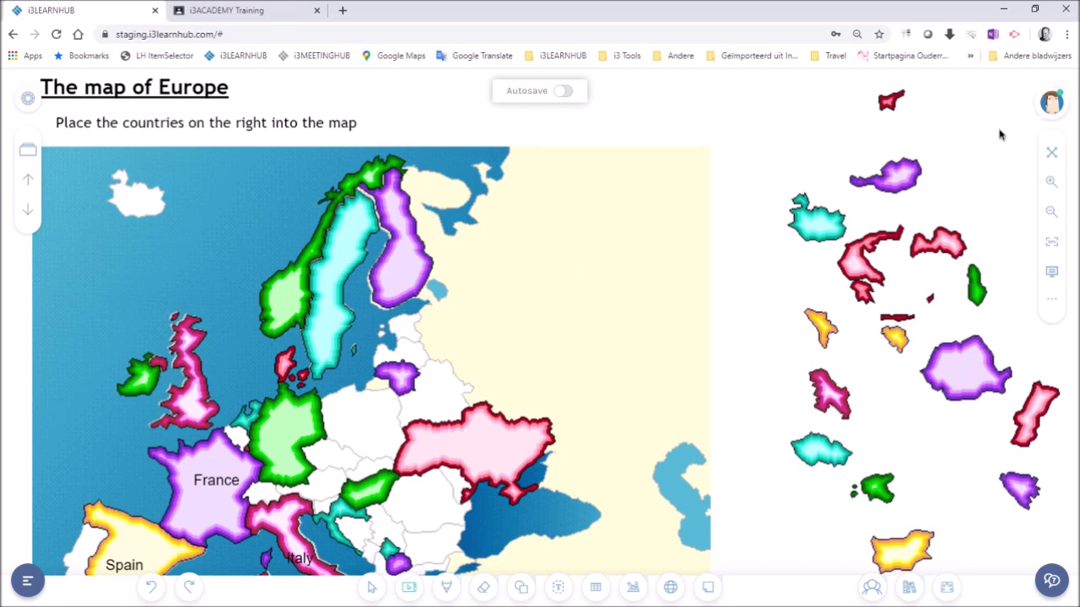
click(226, 14)
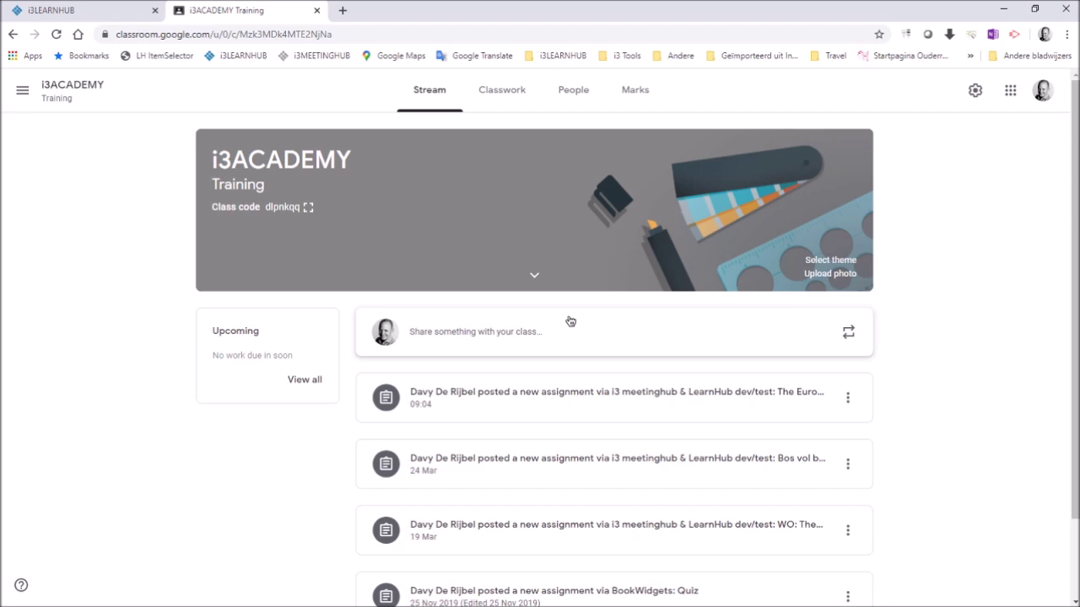
click(488, 93)
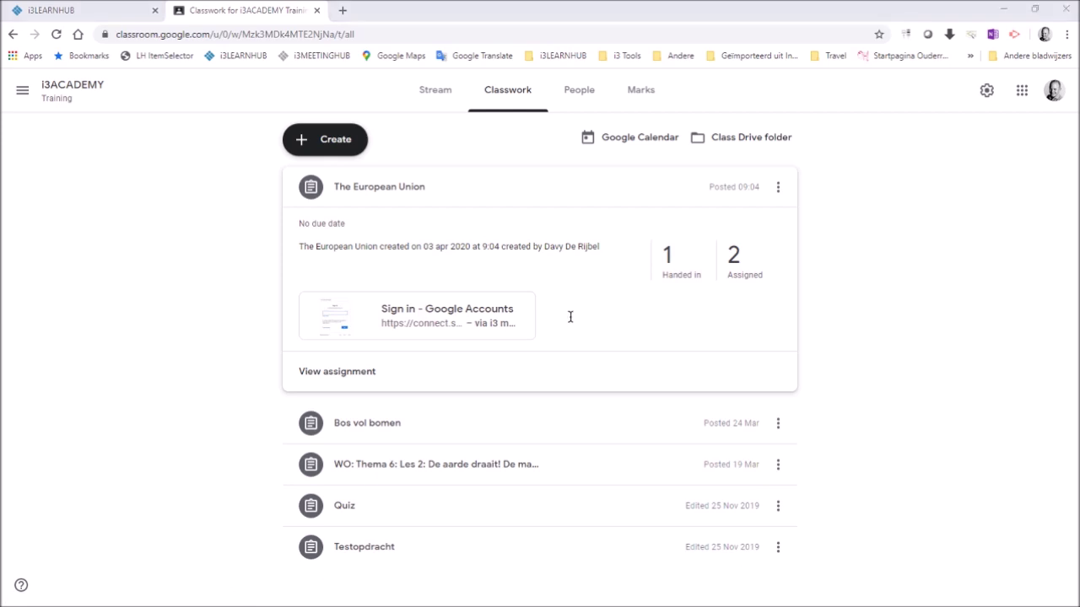
click(669, 261)
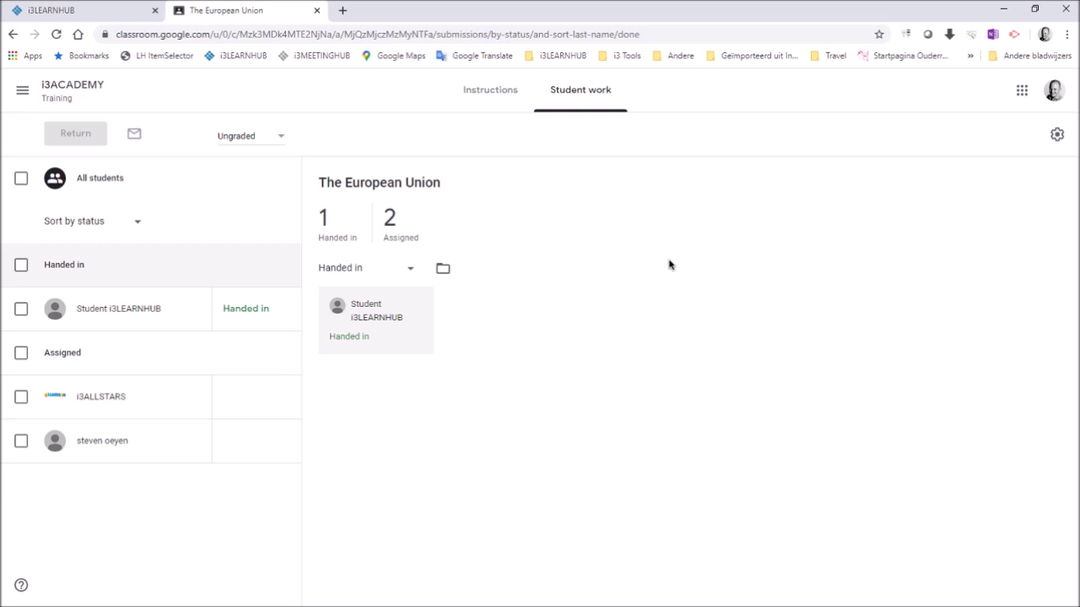
Return the student's submission from its menu with the private comment 'Good work!'
mouse_move(250, 318)
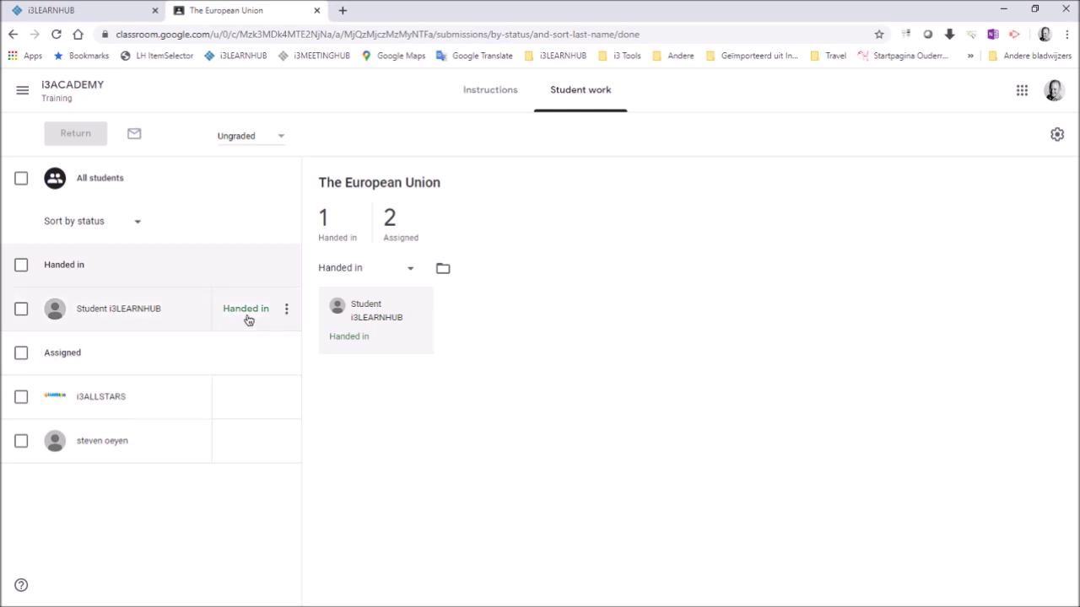
click(289, 309)
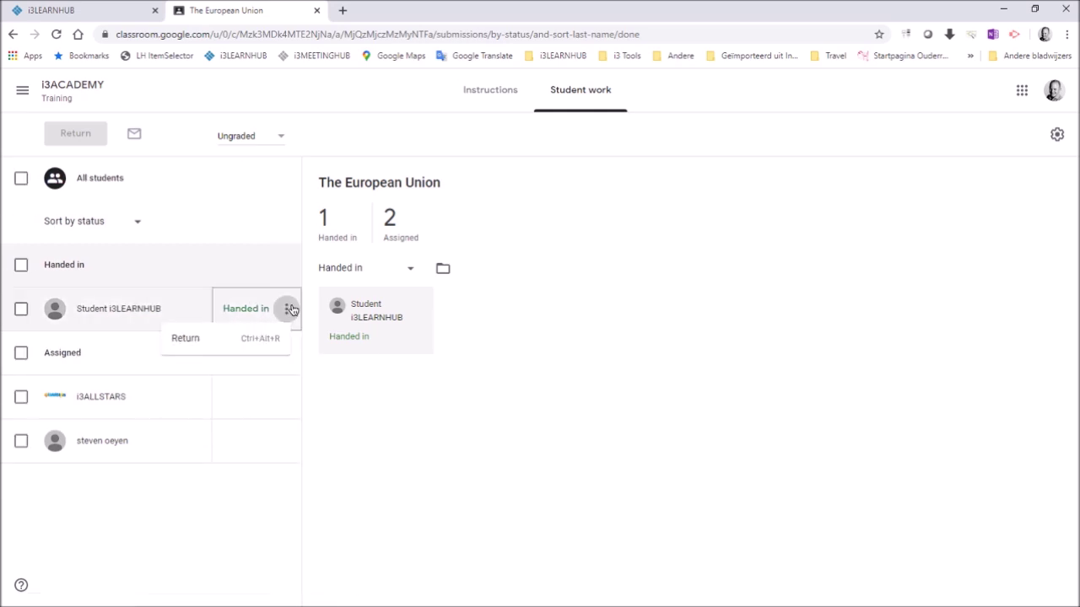
click(185, 340)
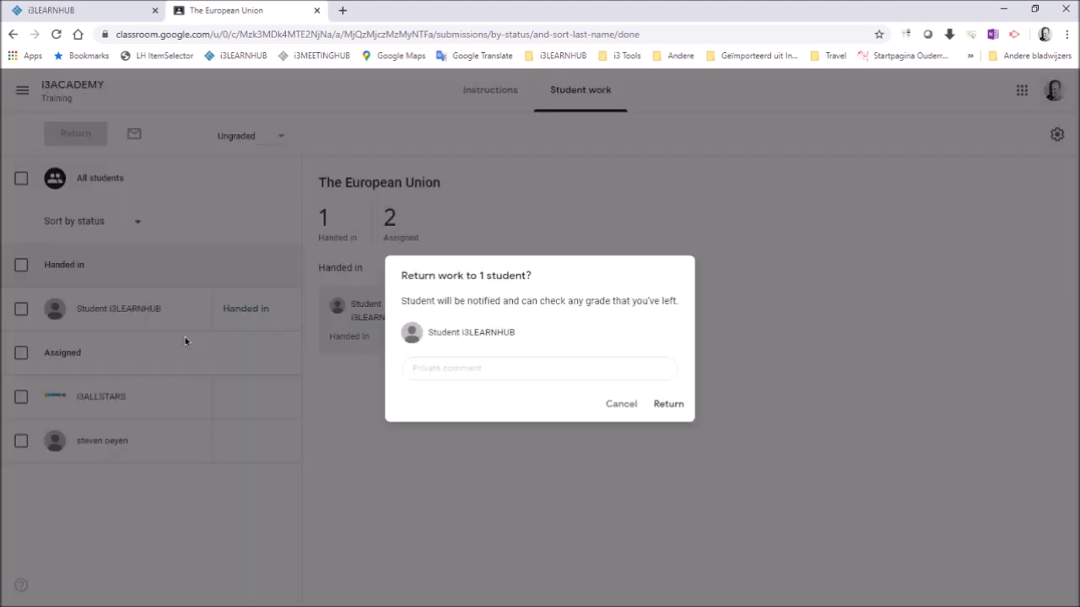
click(474, 364)
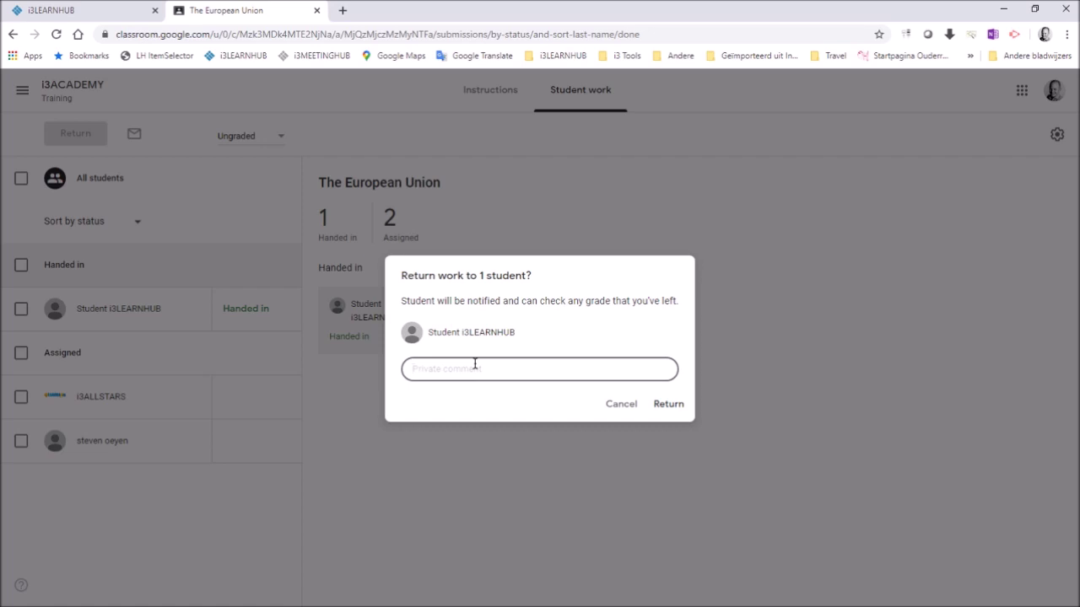
text(Good work!)
click(675, 405)
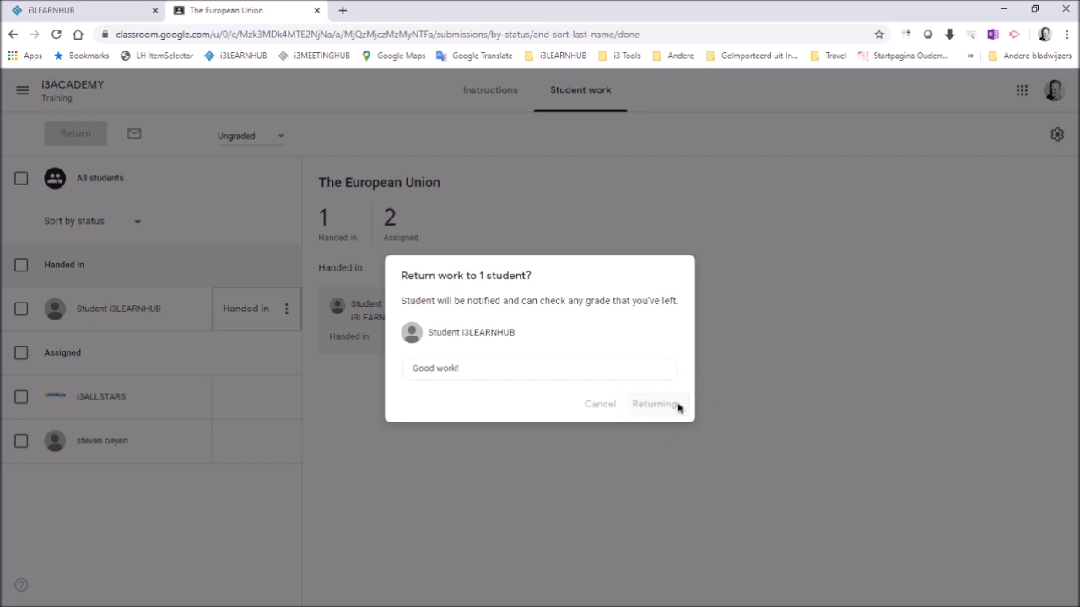